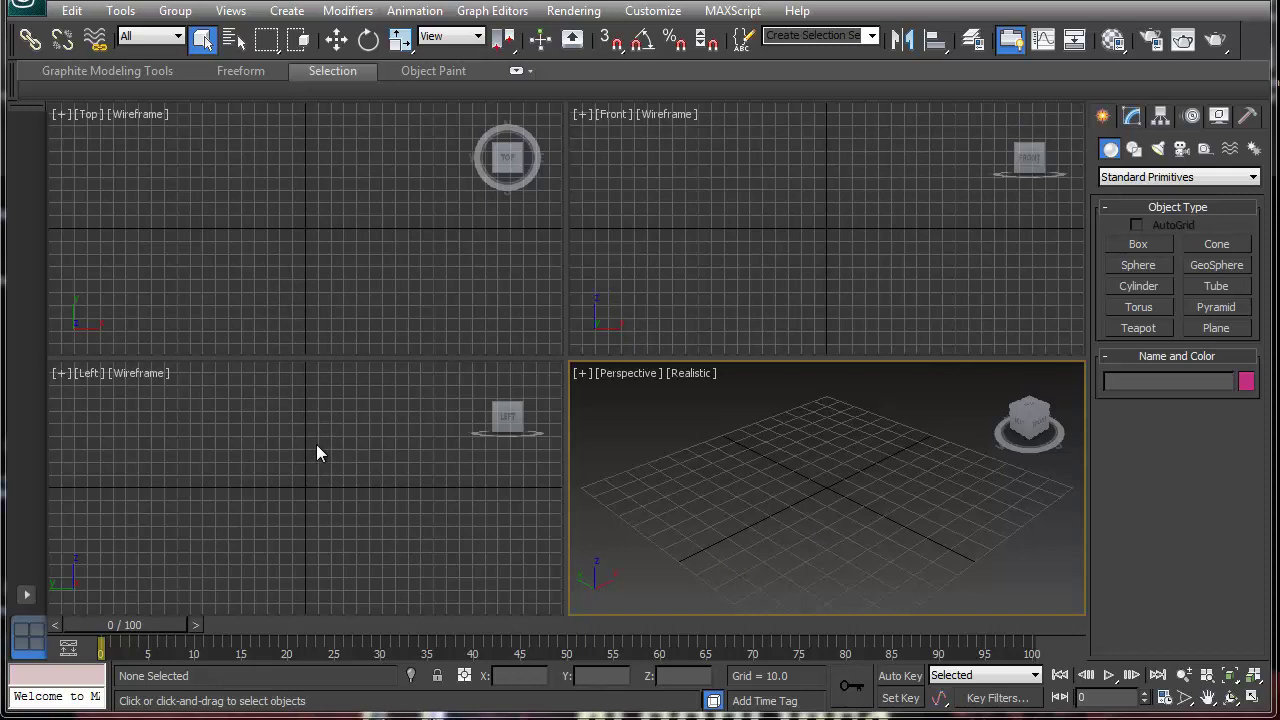
Activate the Front viewport, checking its point-of-view menu but keeping Front as the view
left_click(615, 119)
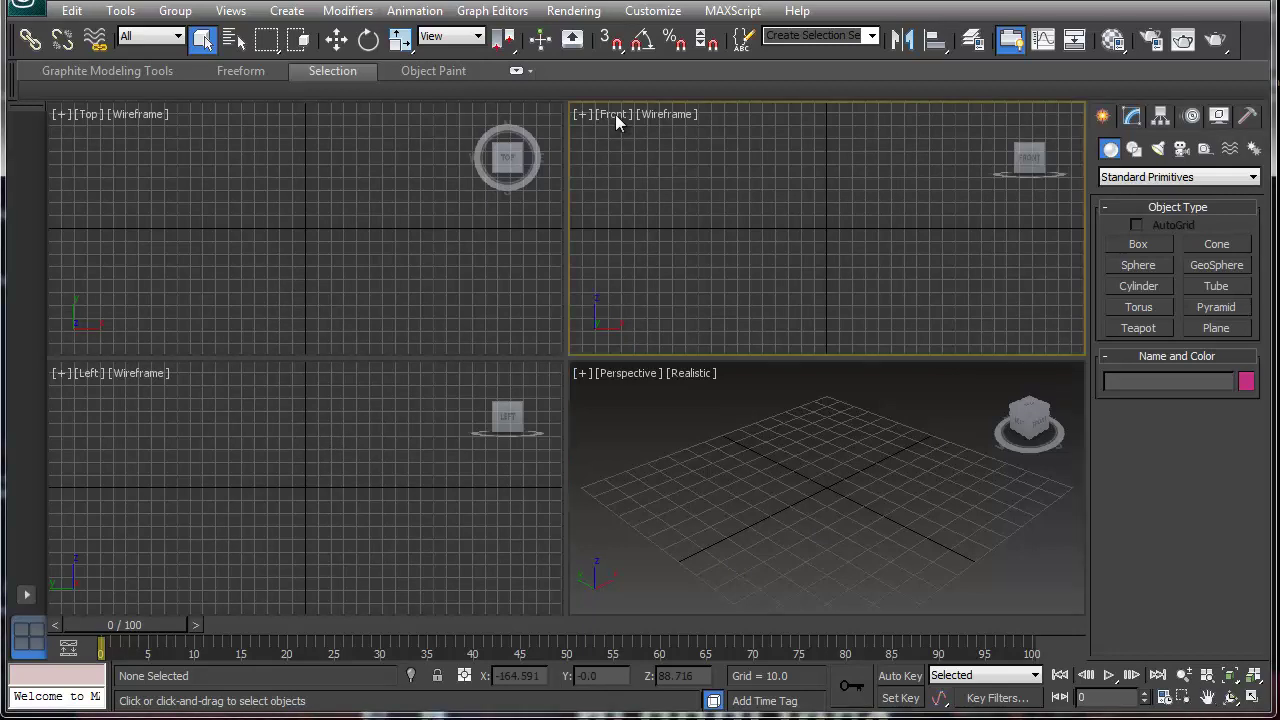
right_click(615, 114)
left_click(608, 113)
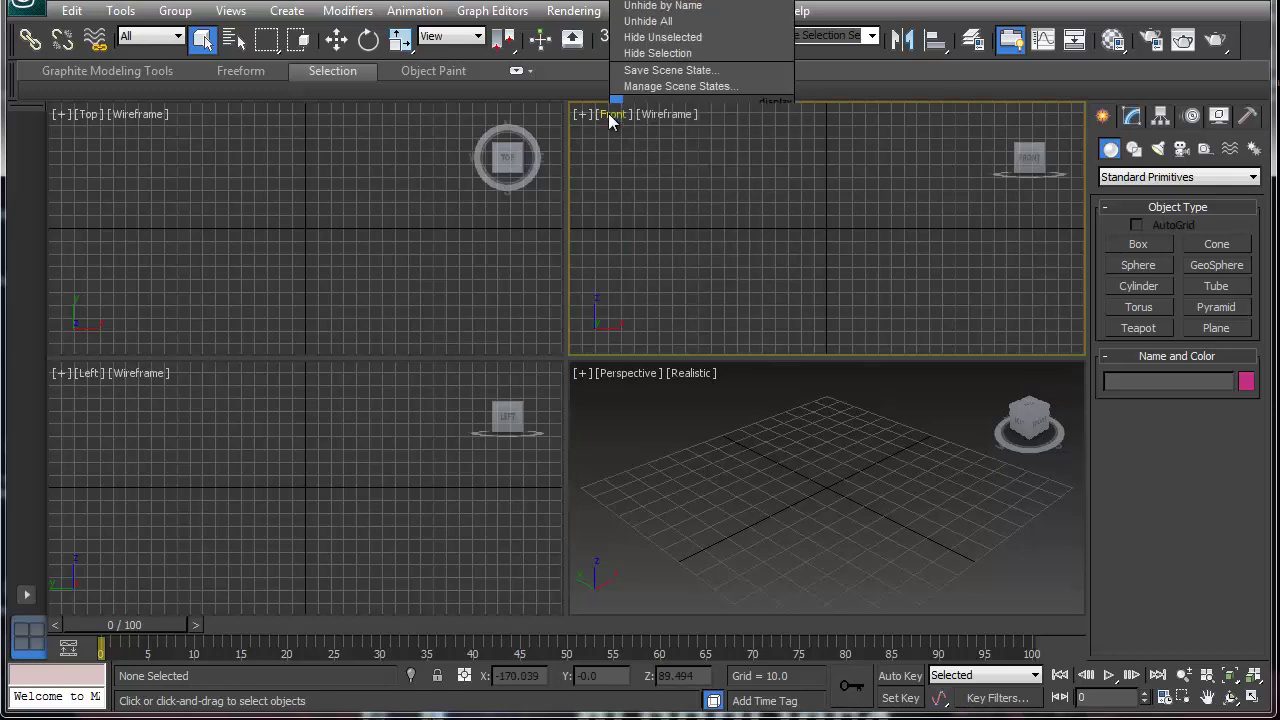
left_click(611, 114)
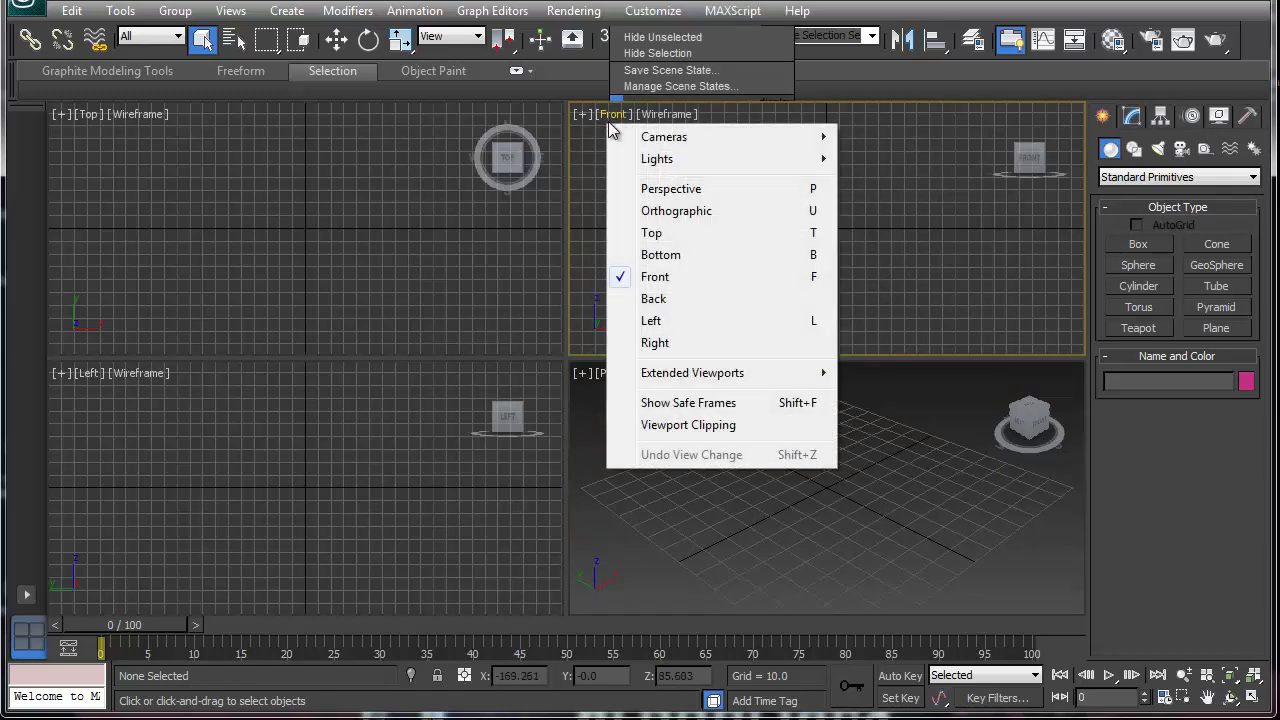
left_click(674, 277)
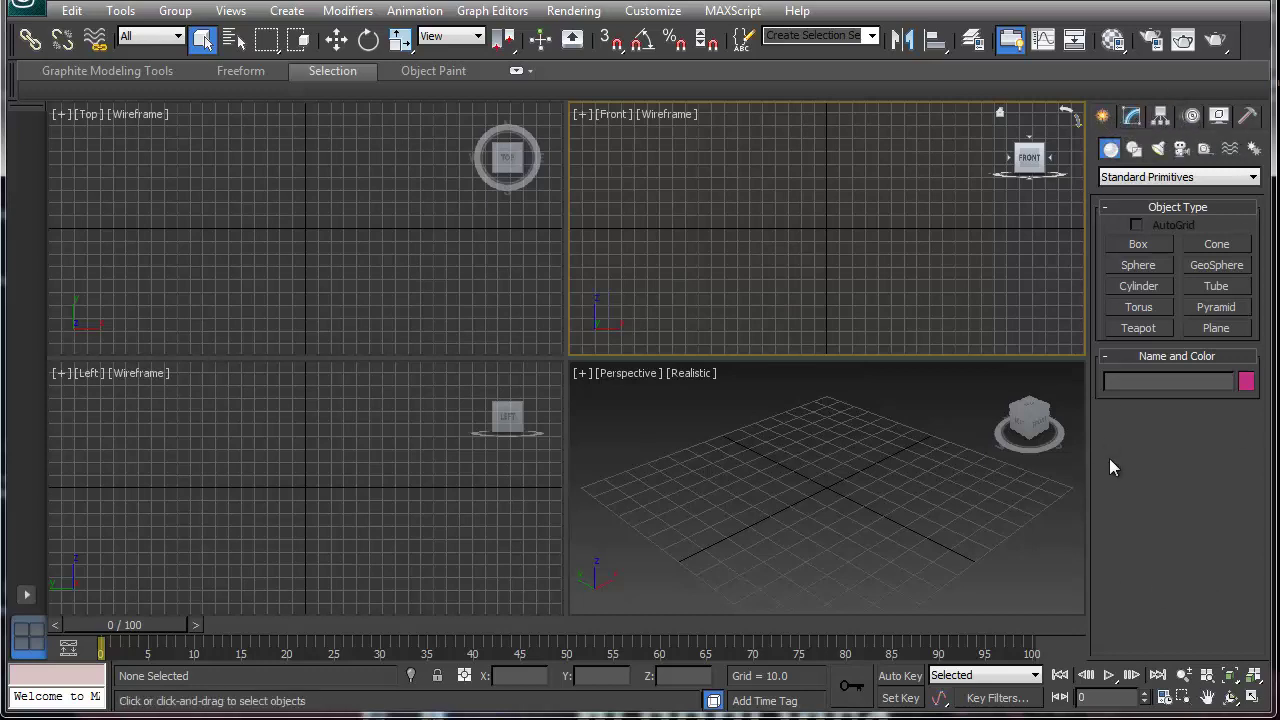
left_click(1104, 118)
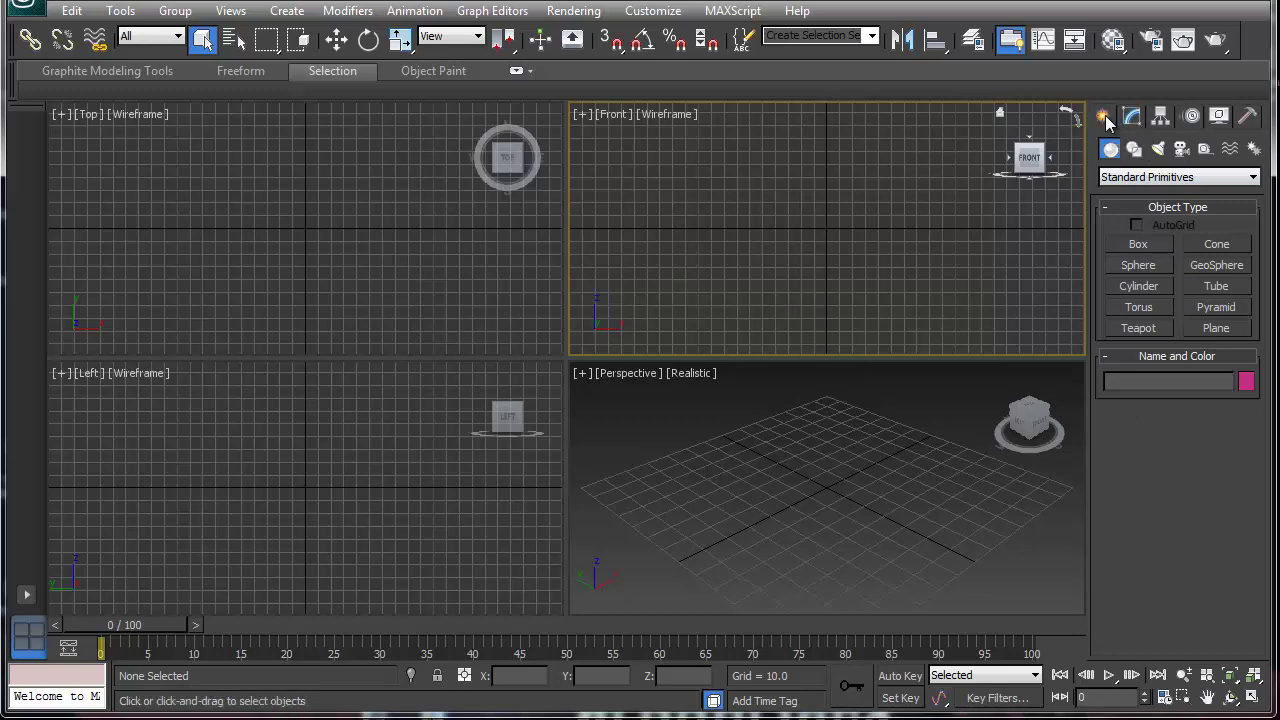
left_click(1132, 117)
left_click(1159, 118)
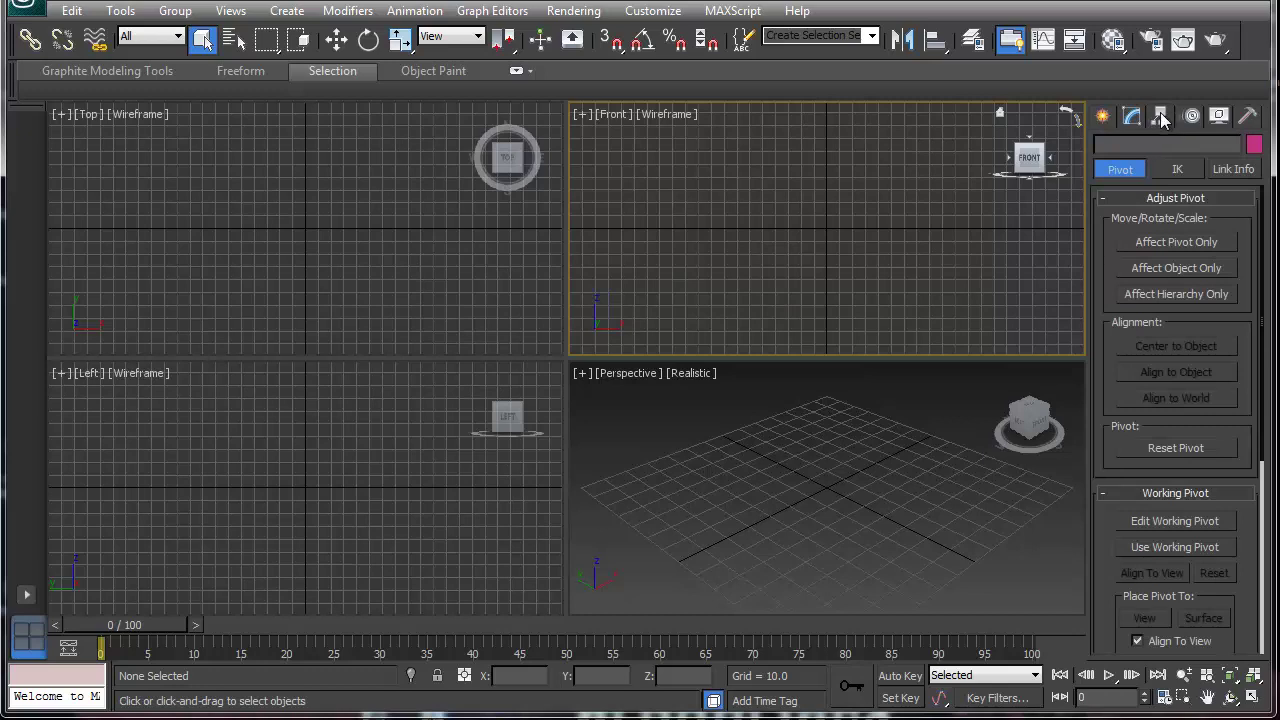
left_click(1192, 117)
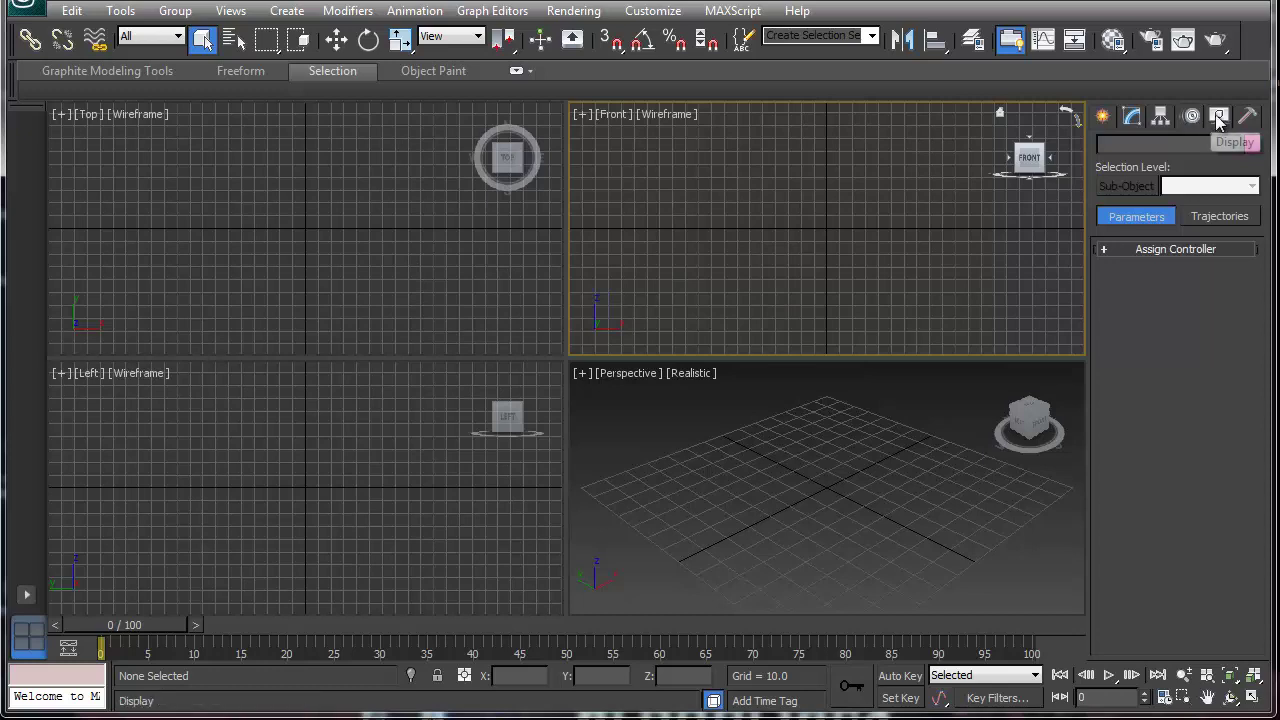
left_click(1219, 116)
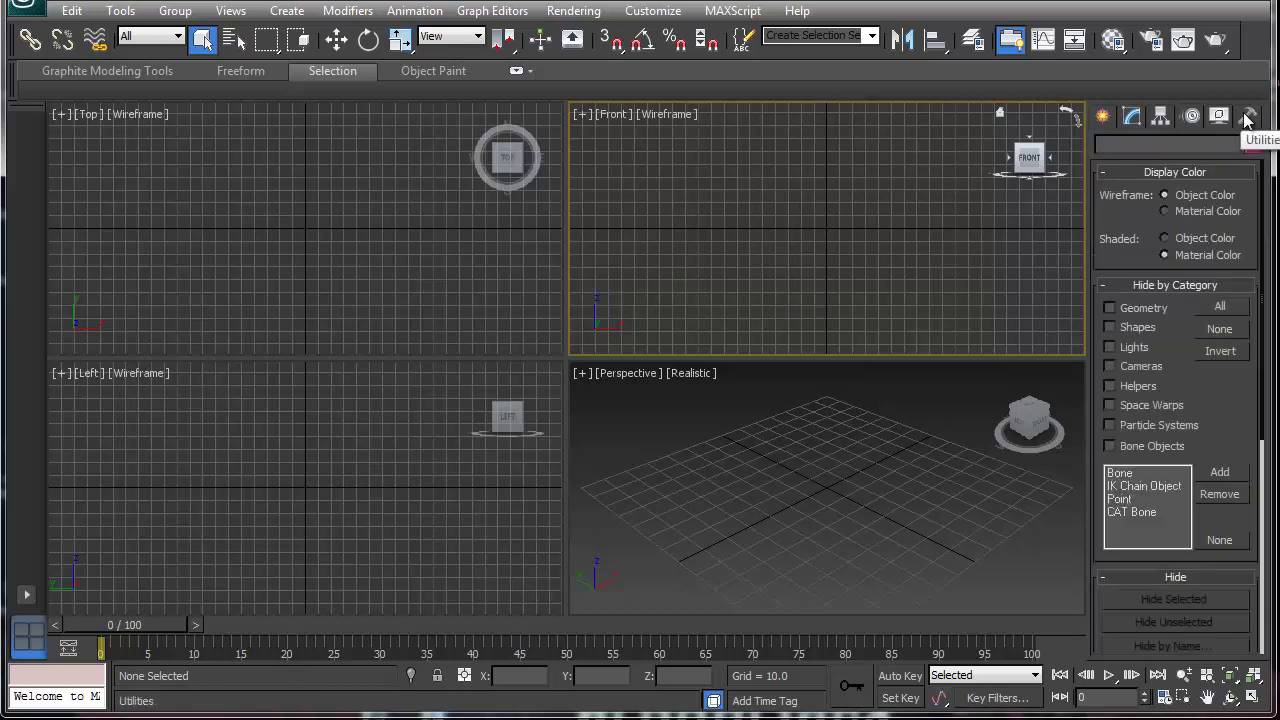
left_click(1247, 118)
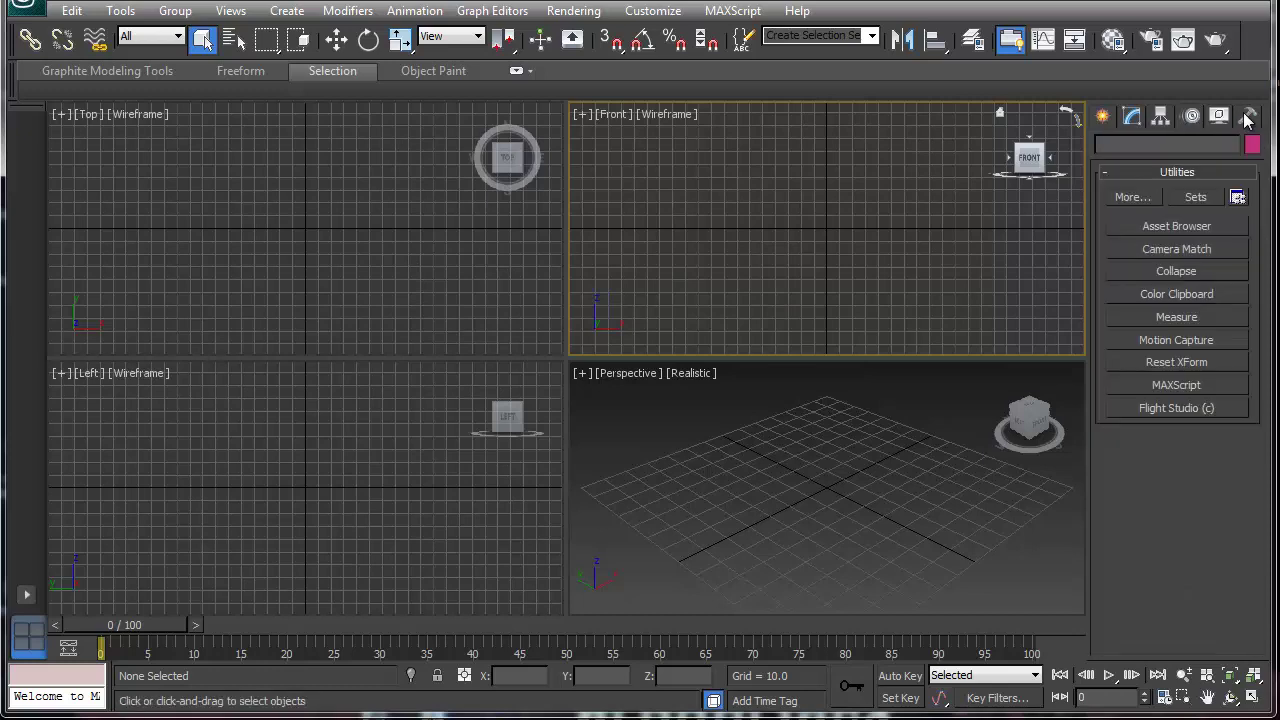
left_click(1100, 118)
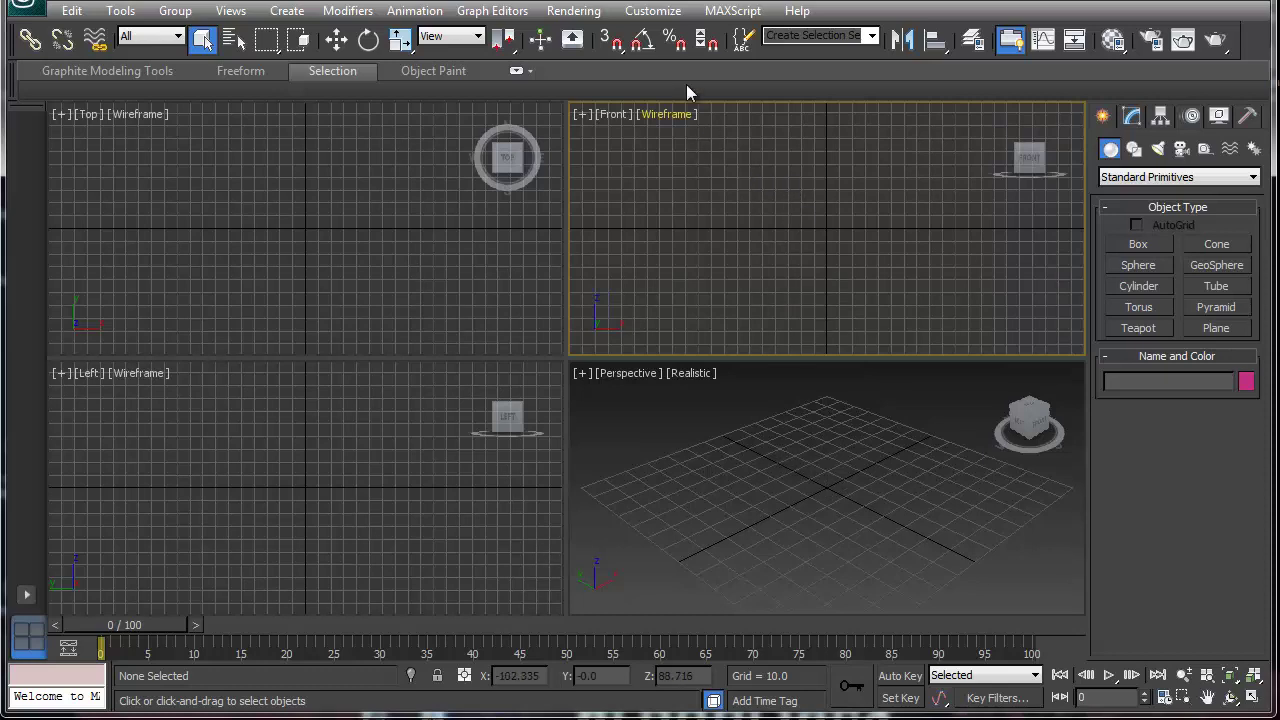
In Units Setup, set the System Unit Scale to 1 unit = 1.0 Meters
left_click(657, 14)
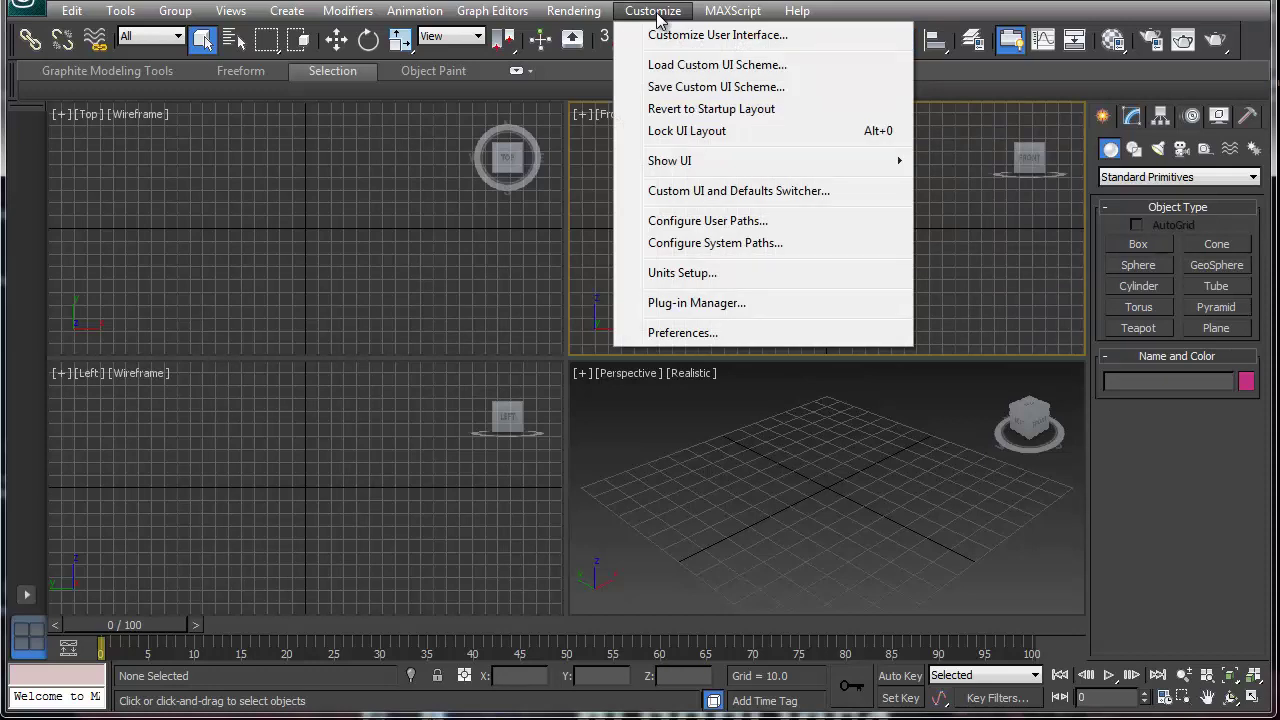
left_click(695, 273)
left_click_drag(630, 153, 755, 176)
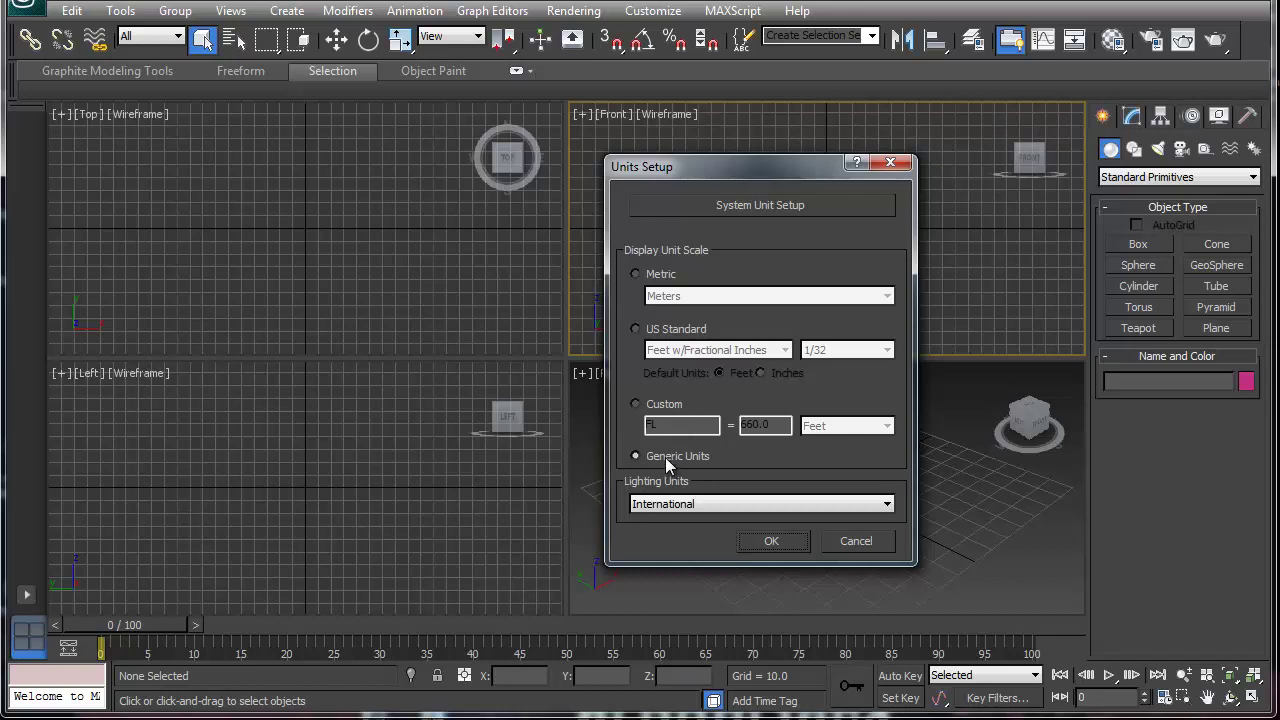
left_click(784, 205)
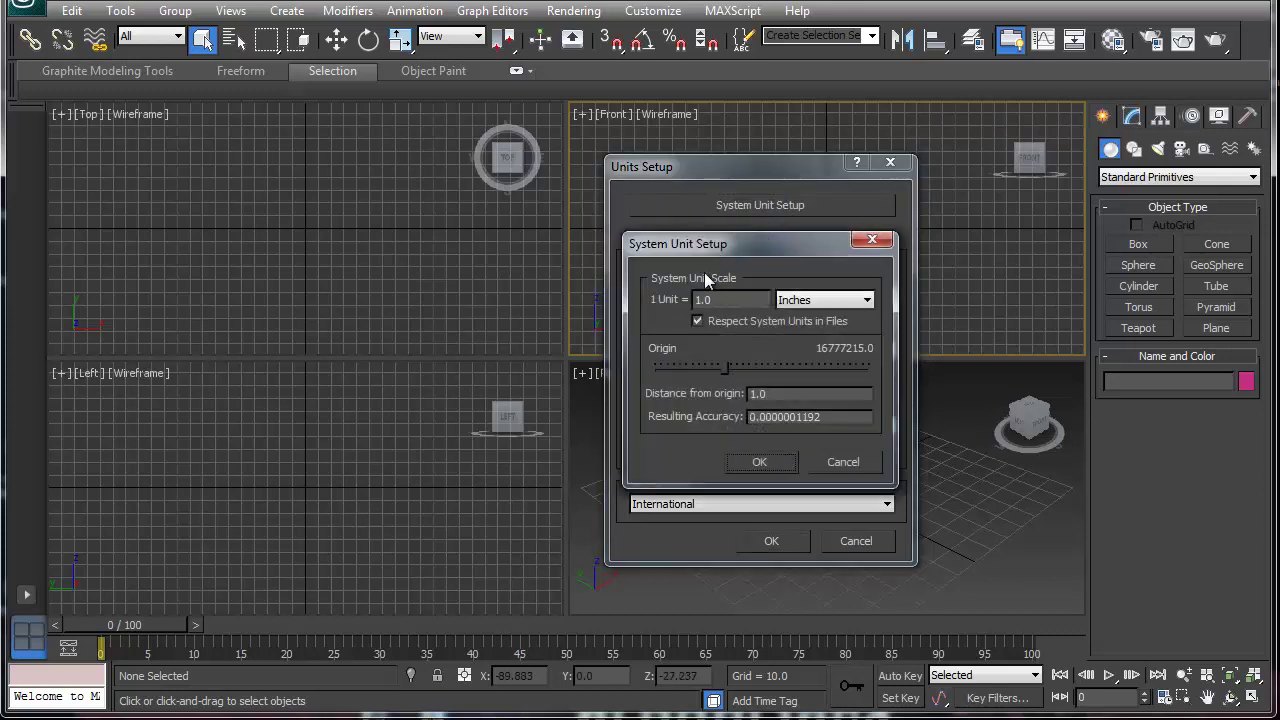
left_click(819, 300)
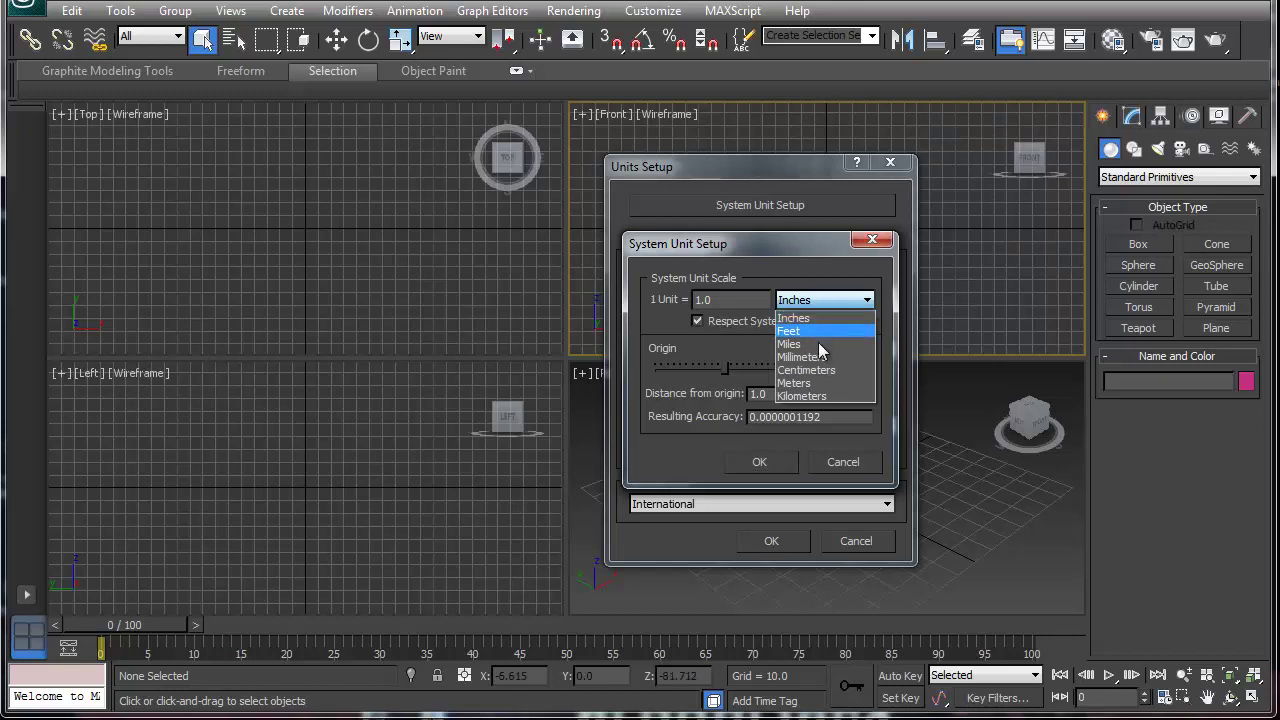
left_click(814, 382)
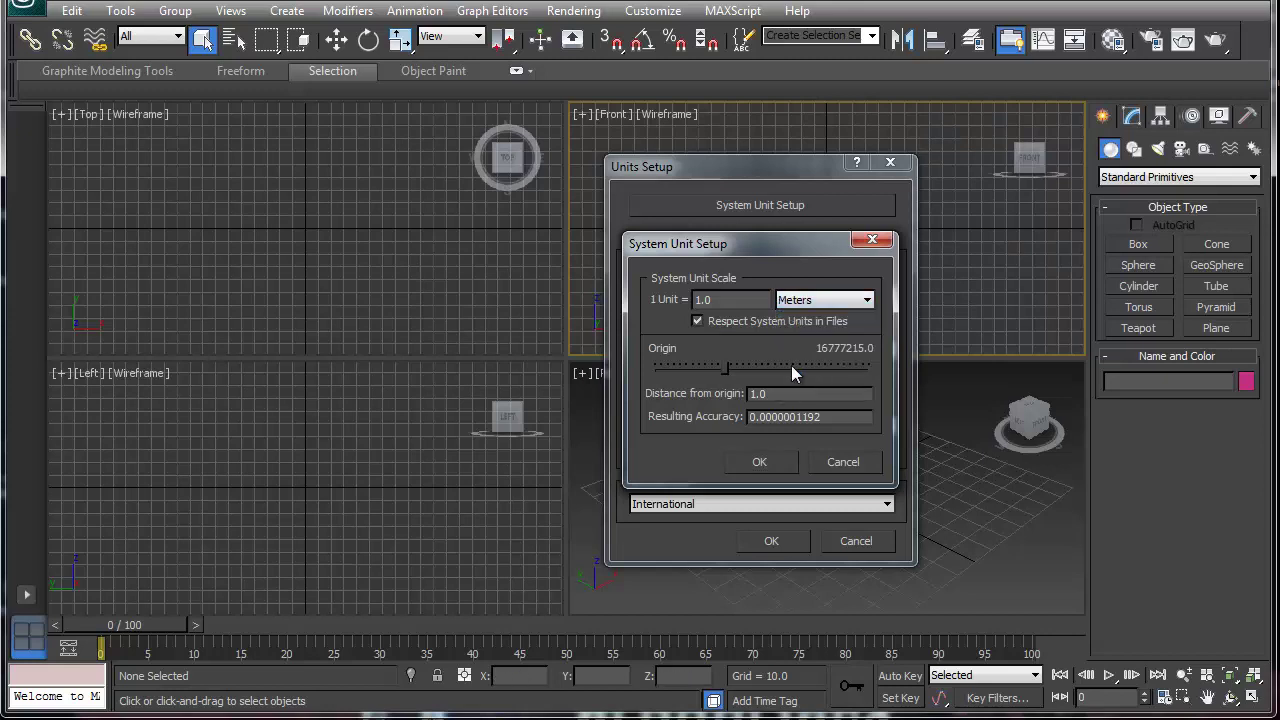
left_click(813, 300)
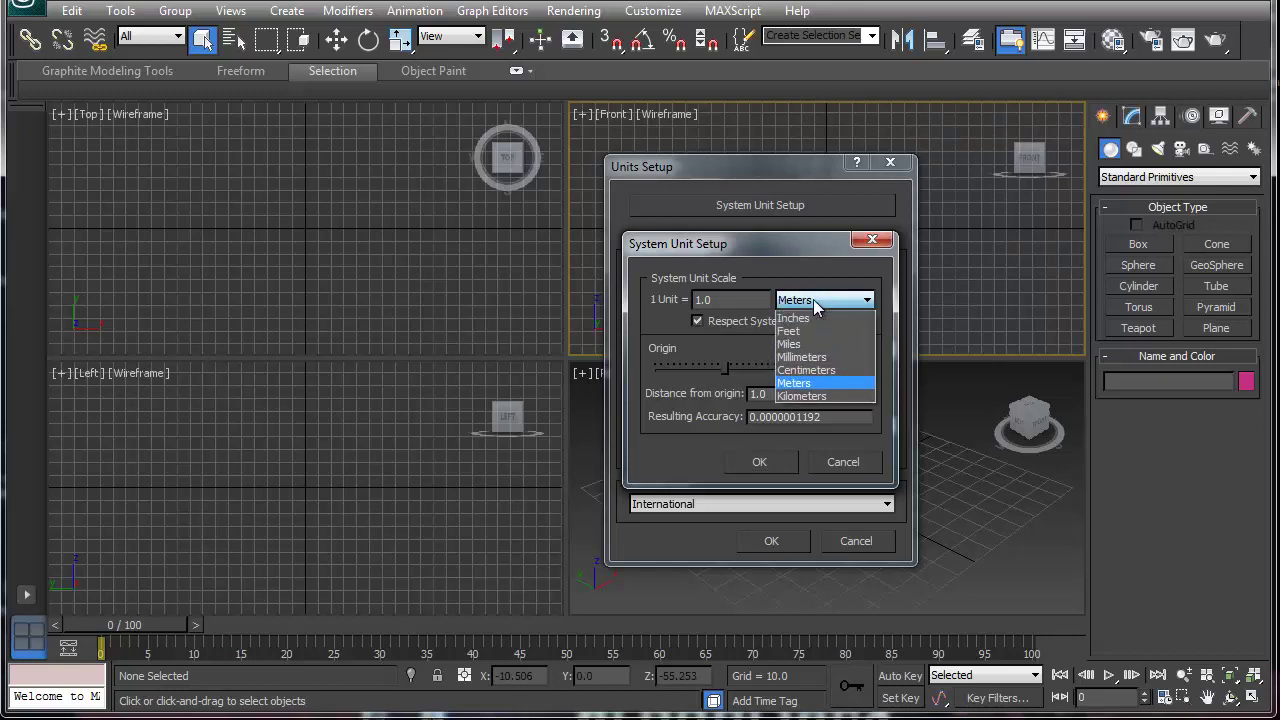
left_click(813, 299)
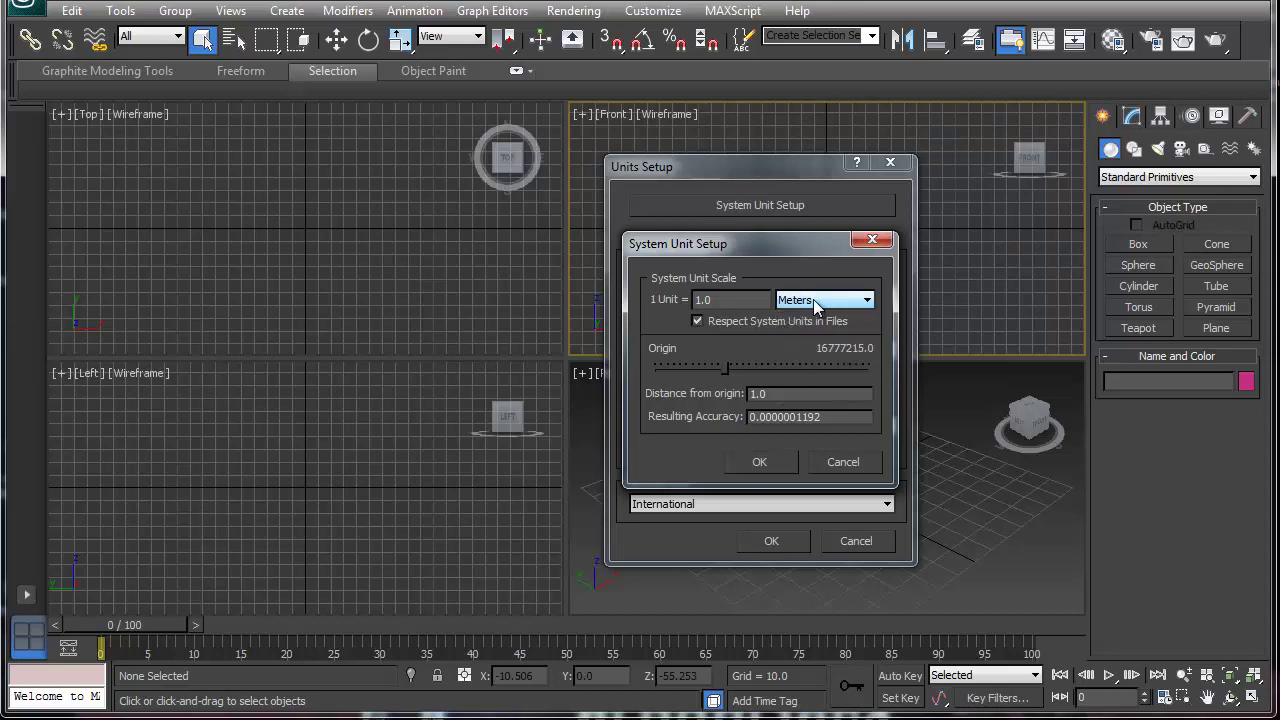
left_click(760, 462)
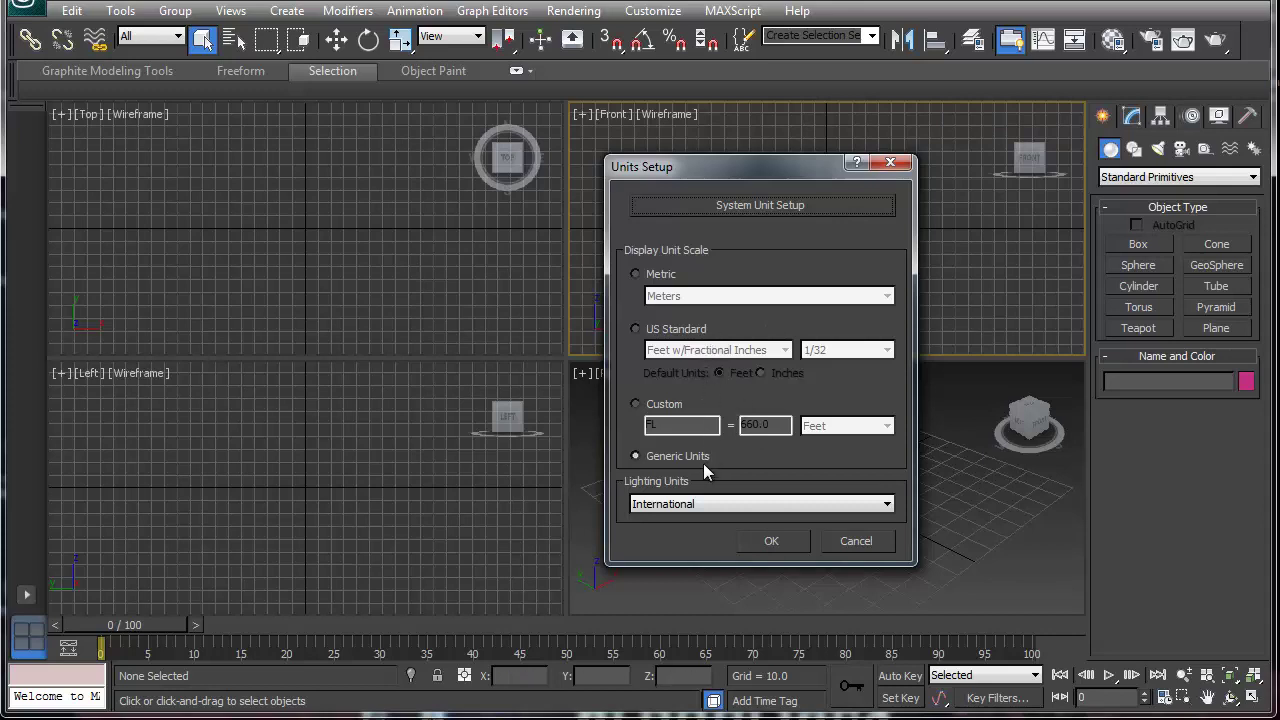
Recheck the Meters system unit setting and apply the Units Setup
left_click(745, 206)
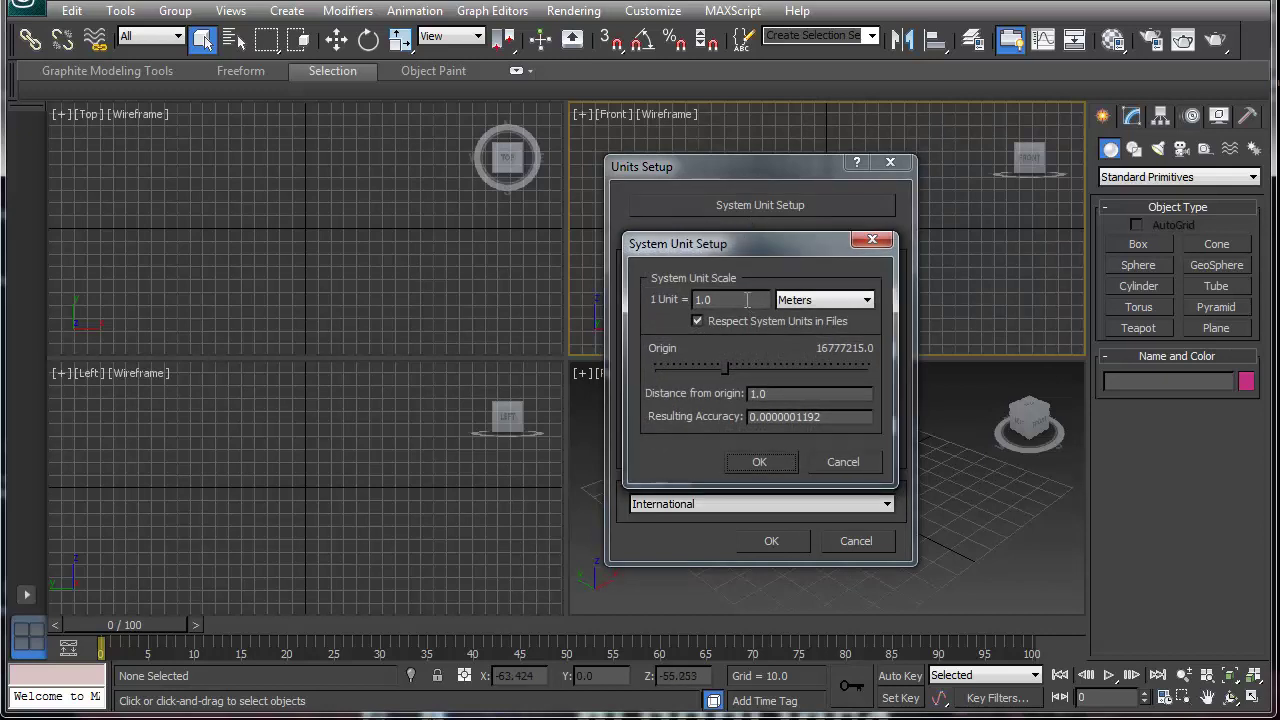
left_click(788, 300)
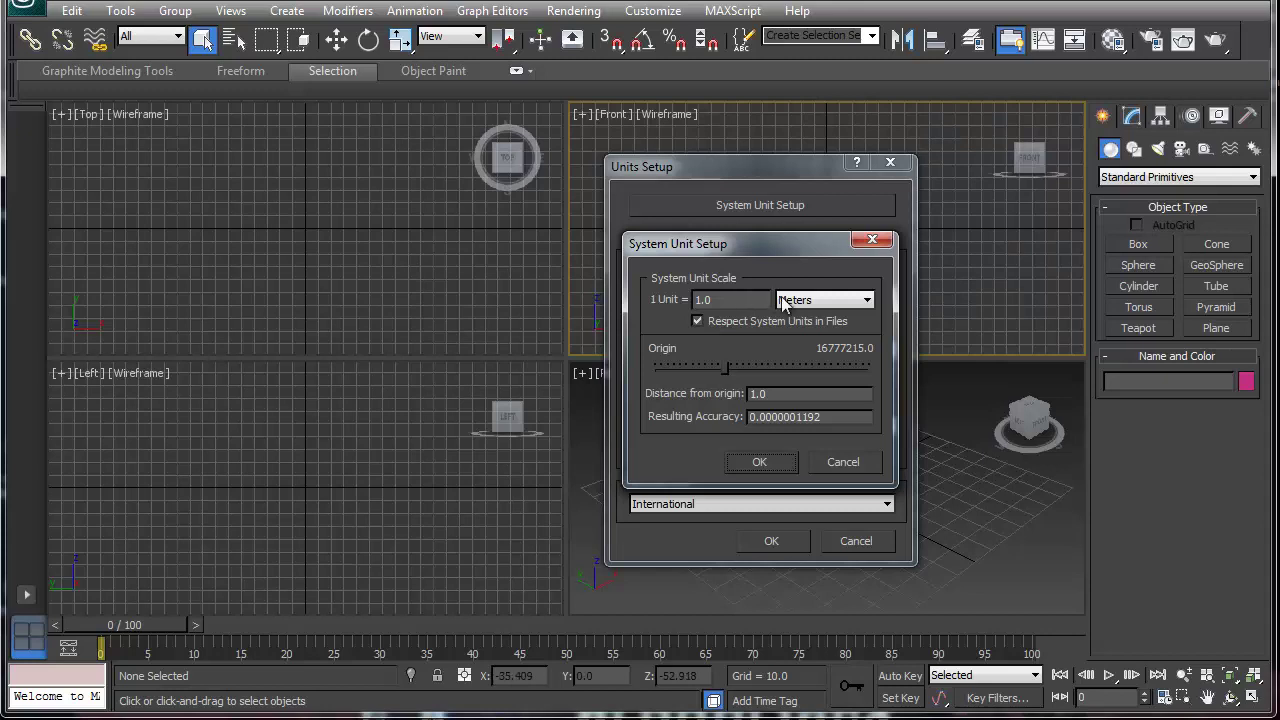
left_click(760, 462)
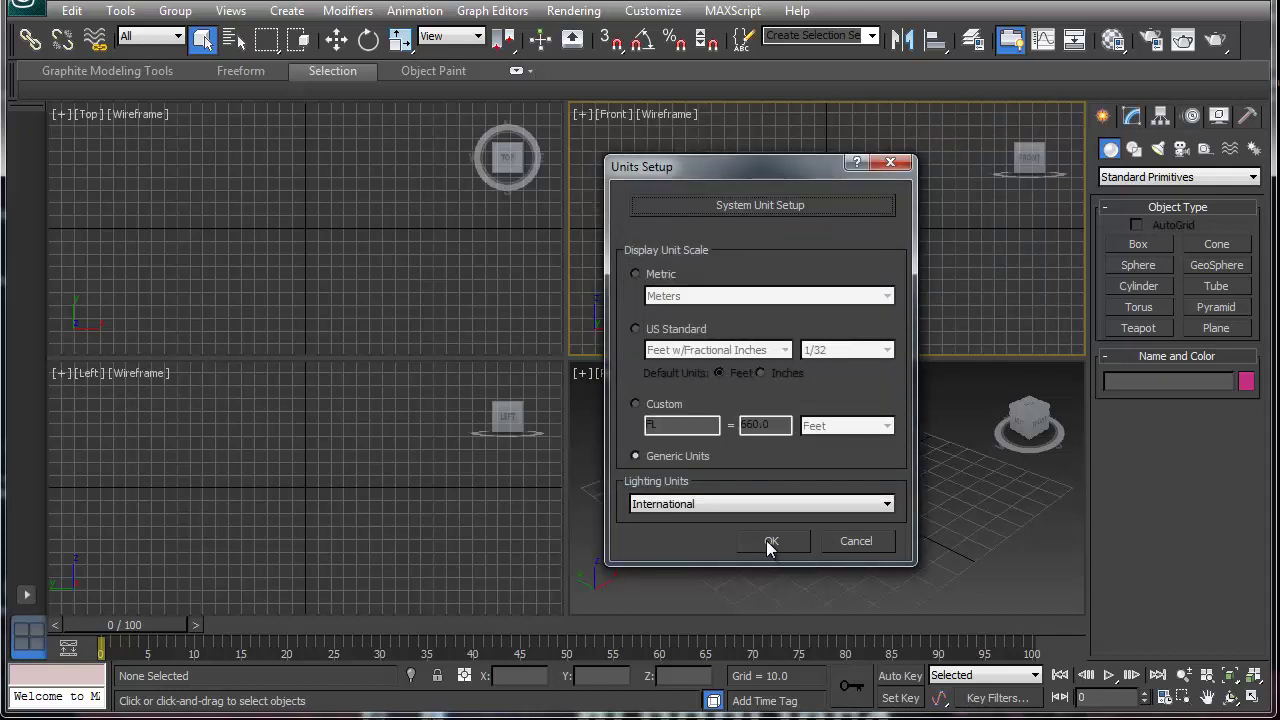
left_click(770, 541)
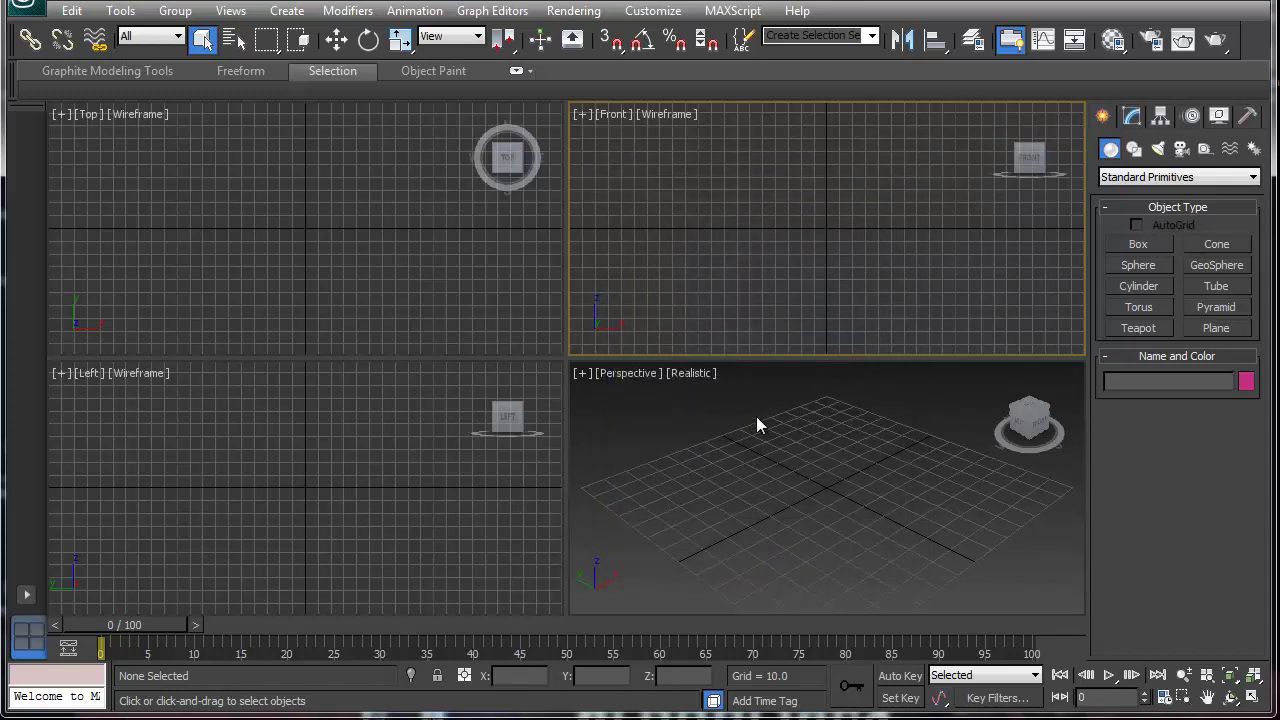
Draw Box001 (about 45.9 × 52.9 × 35.8) in the Front view, then draw Box002 beside it
left_click(1138, 245)
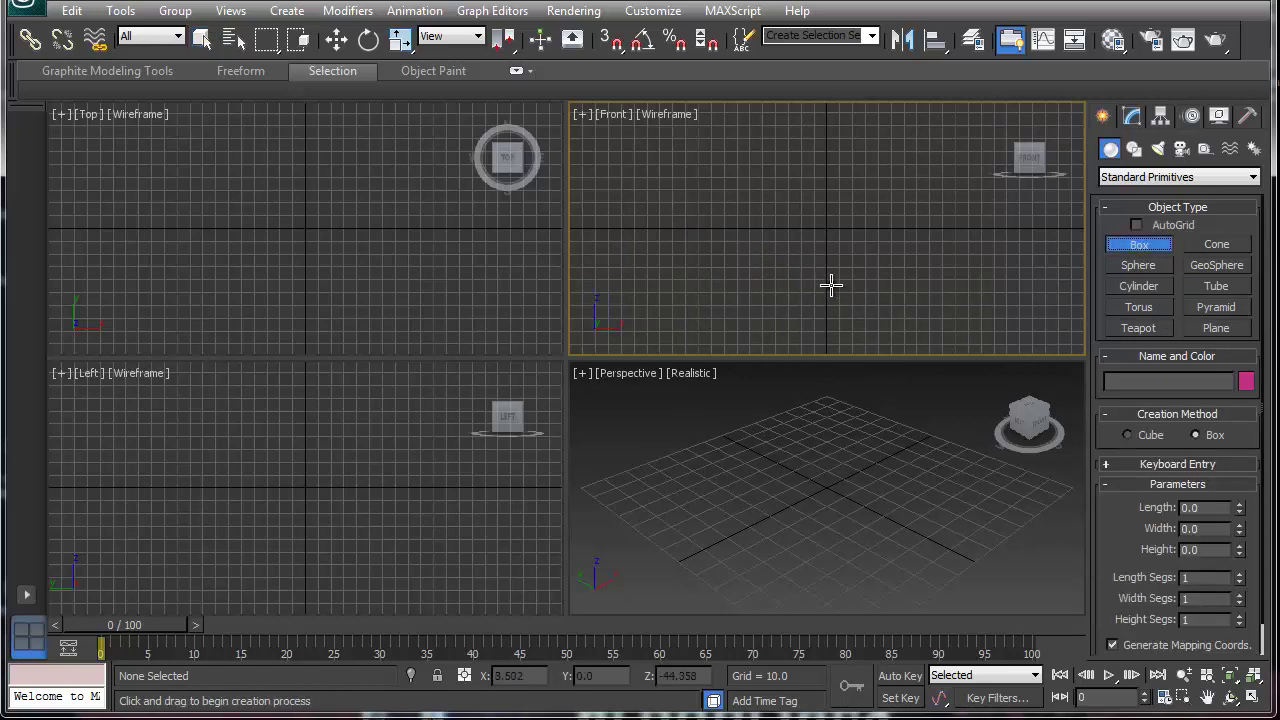
left_click_drag(809, 223, 843, 190)
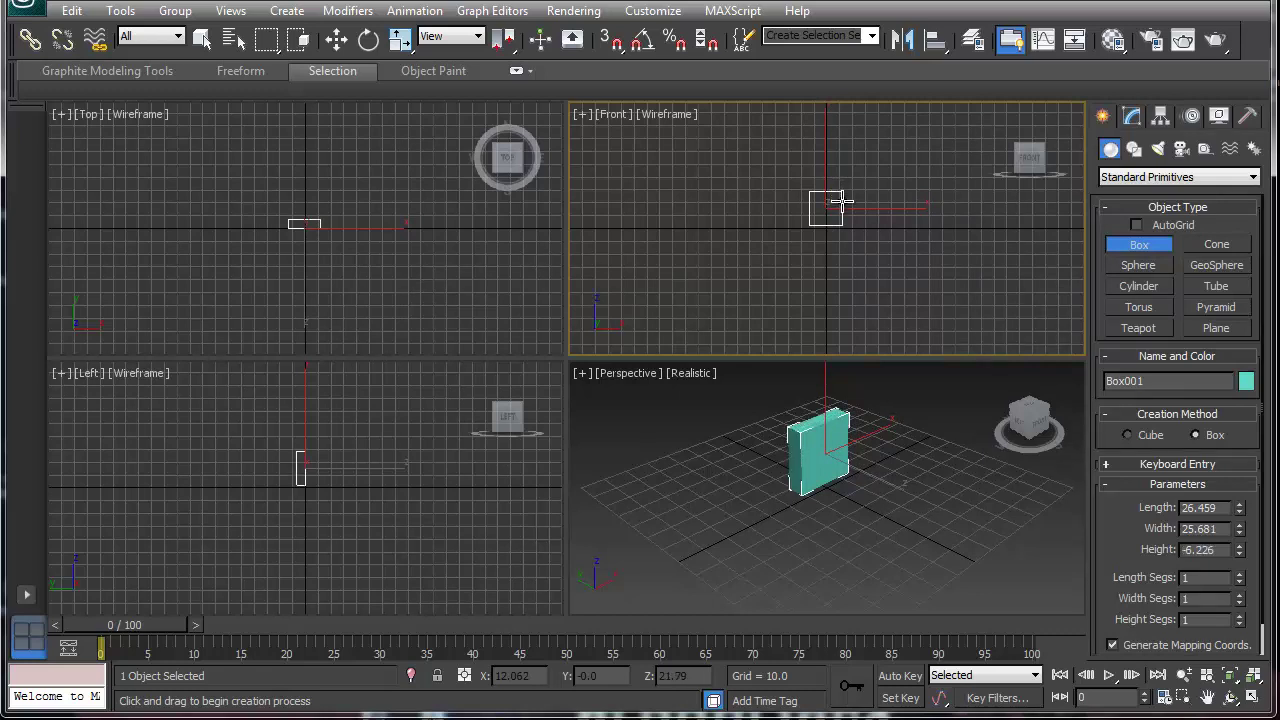
right_click(838, 217)
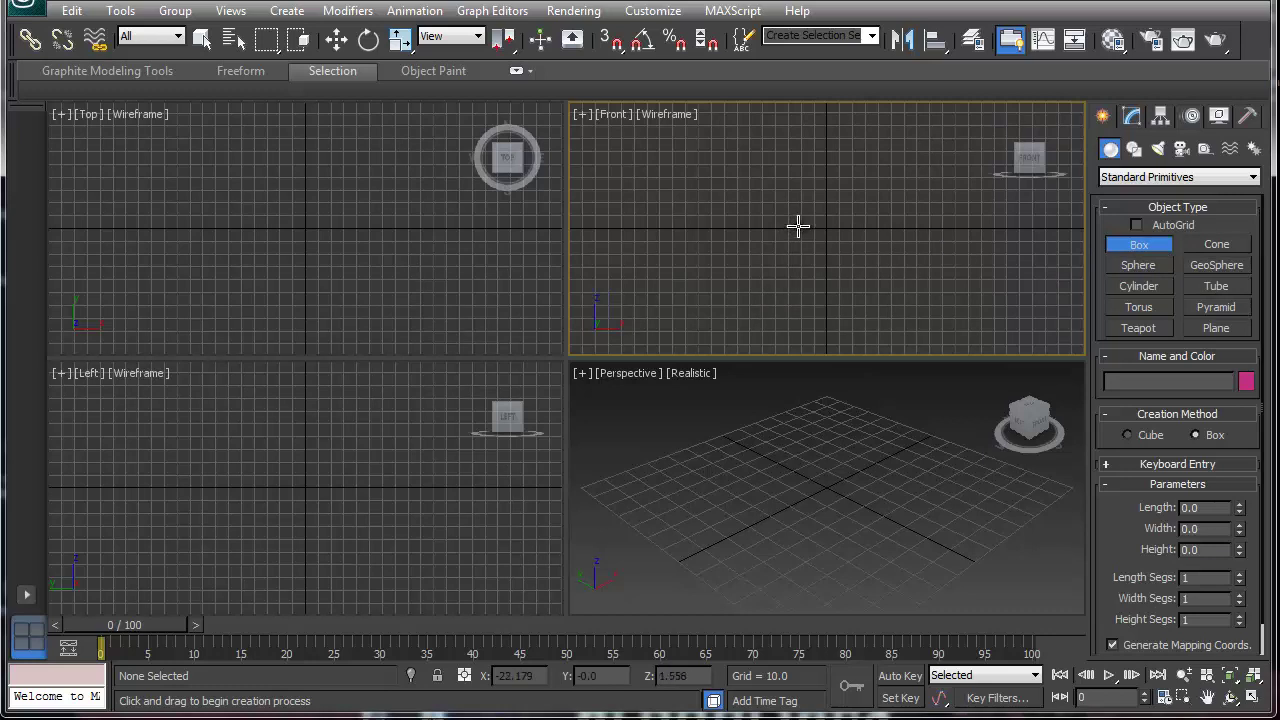
left_click_drag(803, 251, 868, 193)
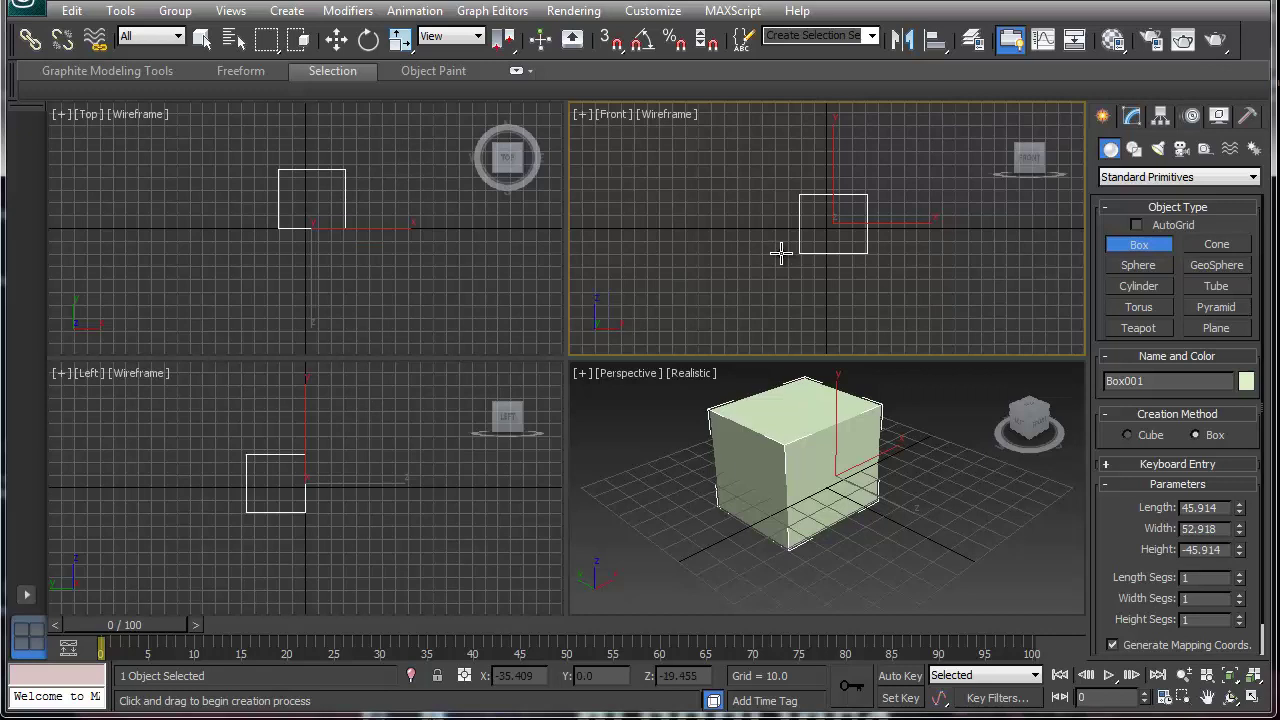
left_click(945, 165)
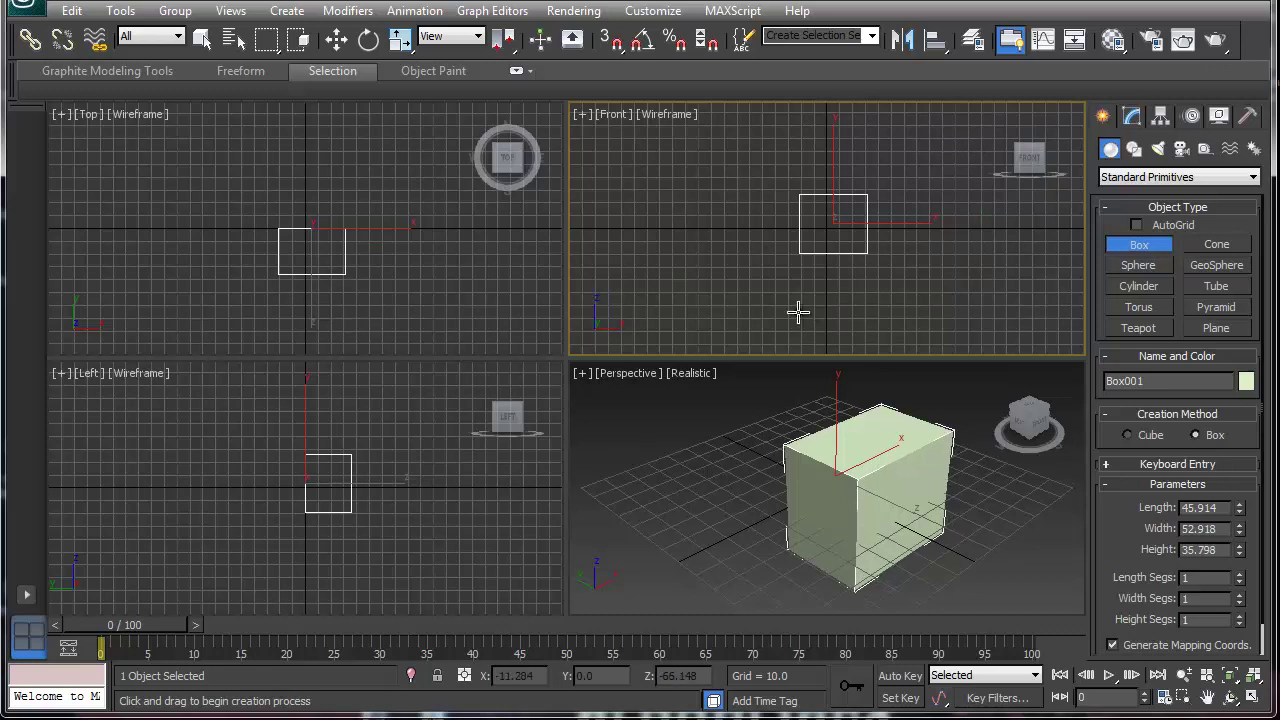
left_click_drag(703, 289, 760, 236)
left_click(749, 197)
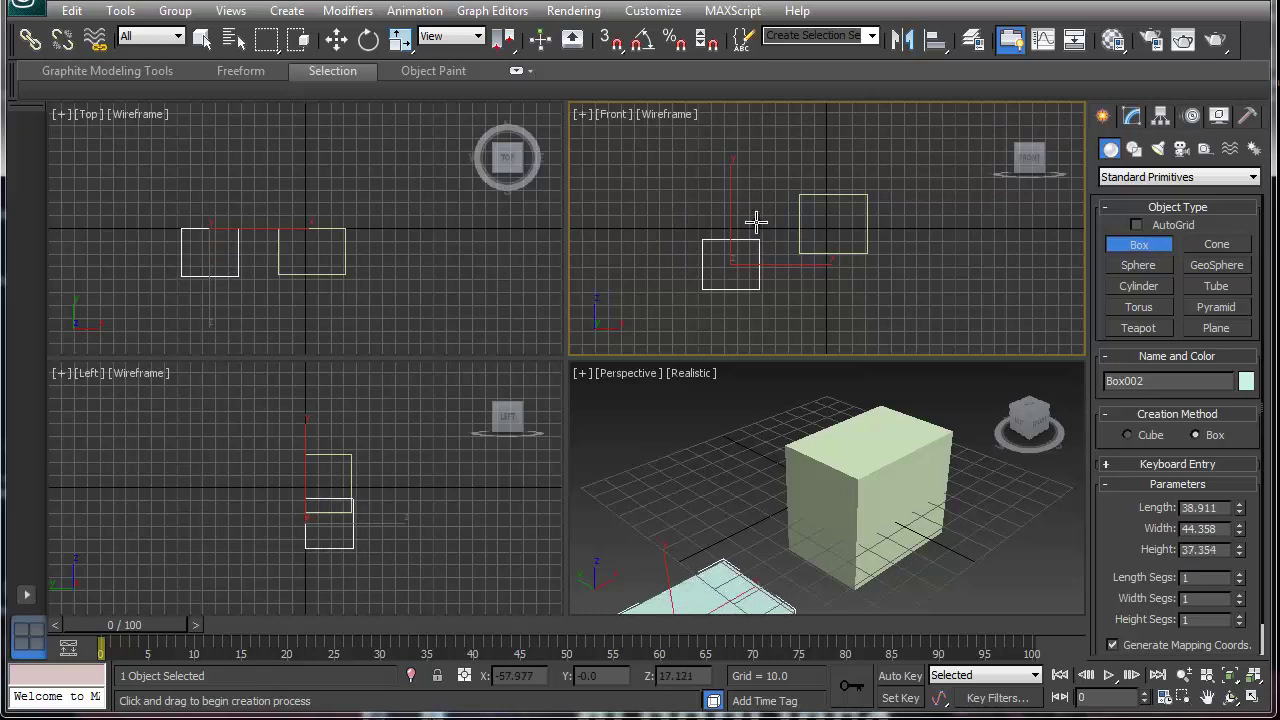
Draw a cone, a sphere and a geosphere in the Front view
left_click(1212, 245)
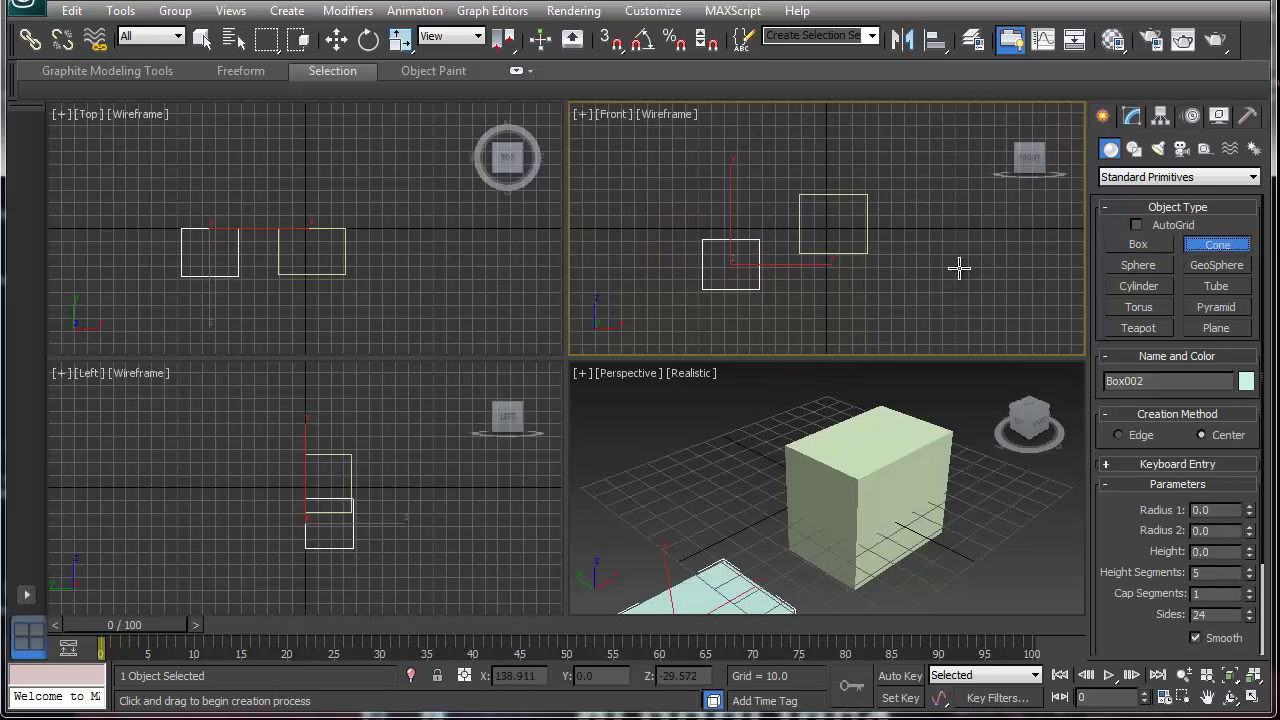
left_click_drag(930, 234, 945, 217)
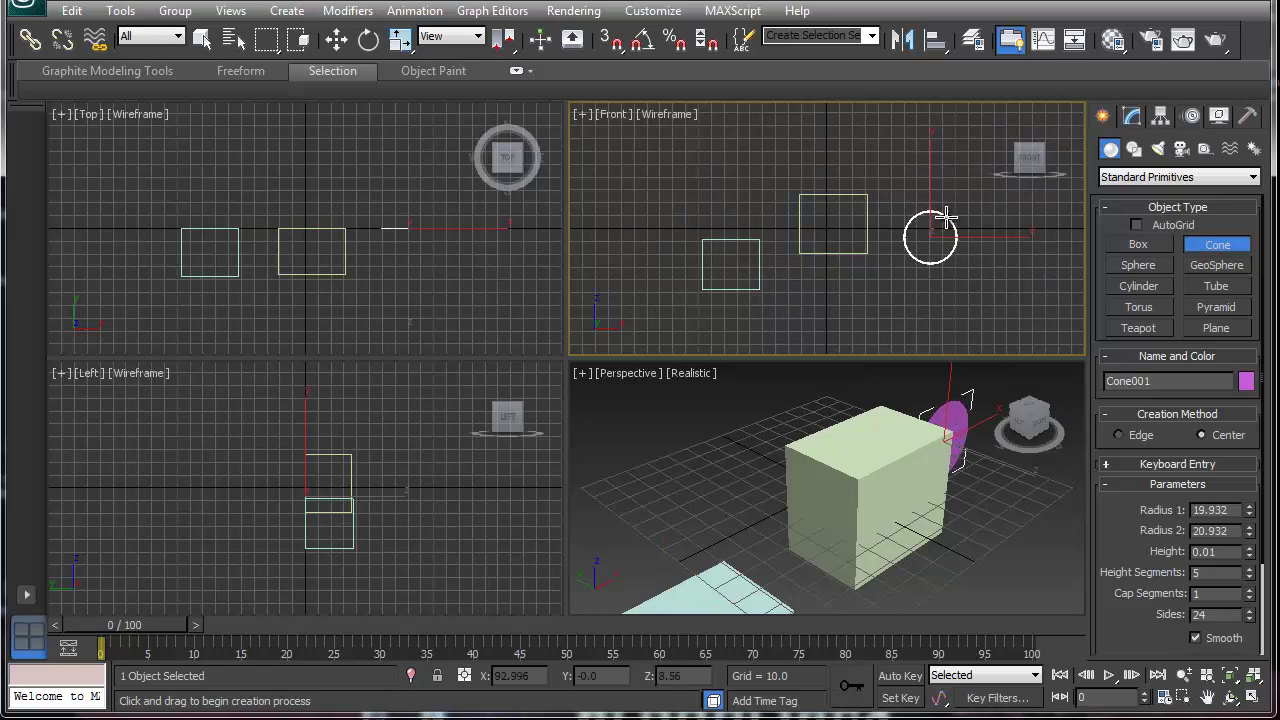
left_click(921, 154)
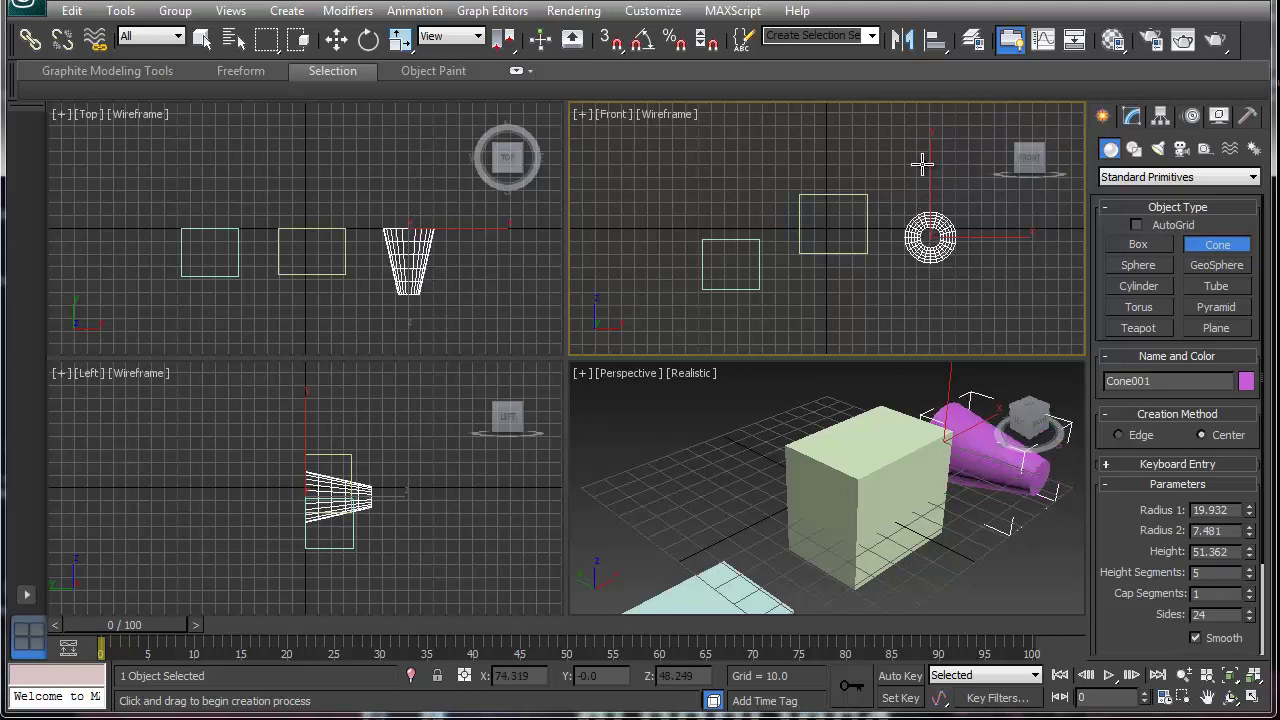
left_click(1137, 265)
left_click_drag(891, 293, 897, 261)
left_click(1197, 266)
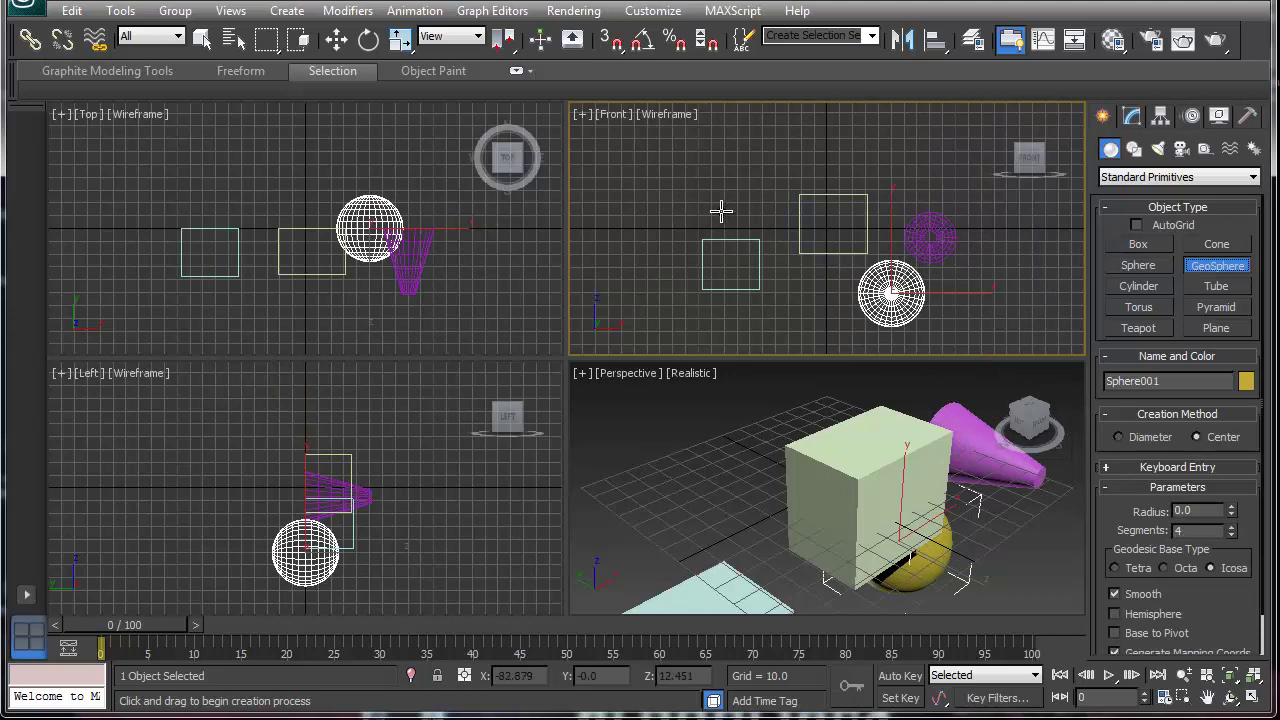
left_click_drag(735, 190, 735, 160)
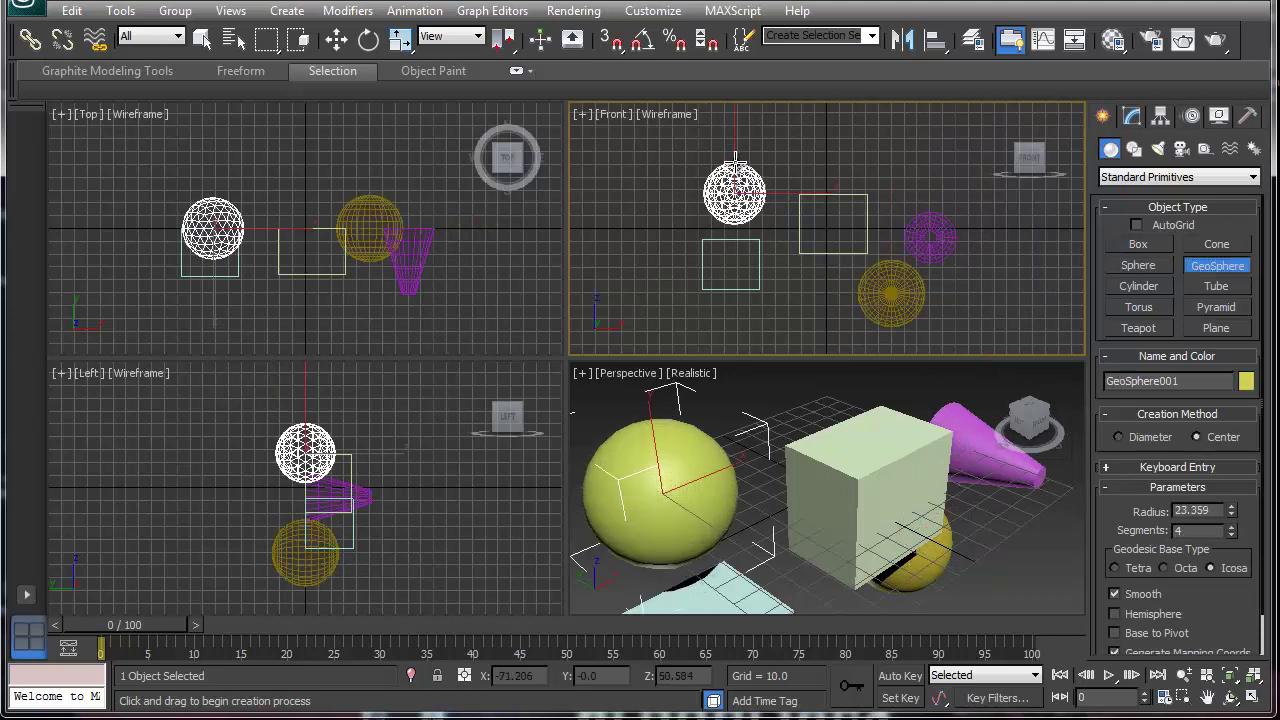
Add a cylinder and a tube in the Front view
left_click(1150, 288)
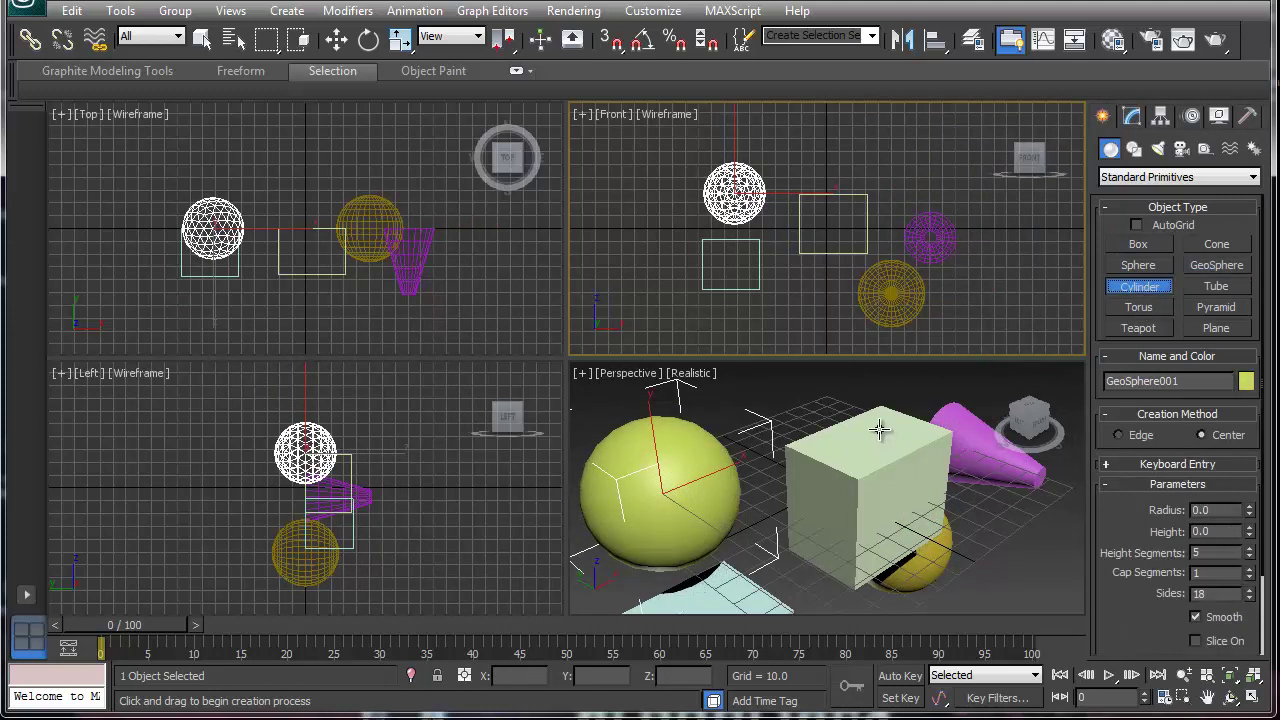
left_click_drag(908, 170, 911, 152)
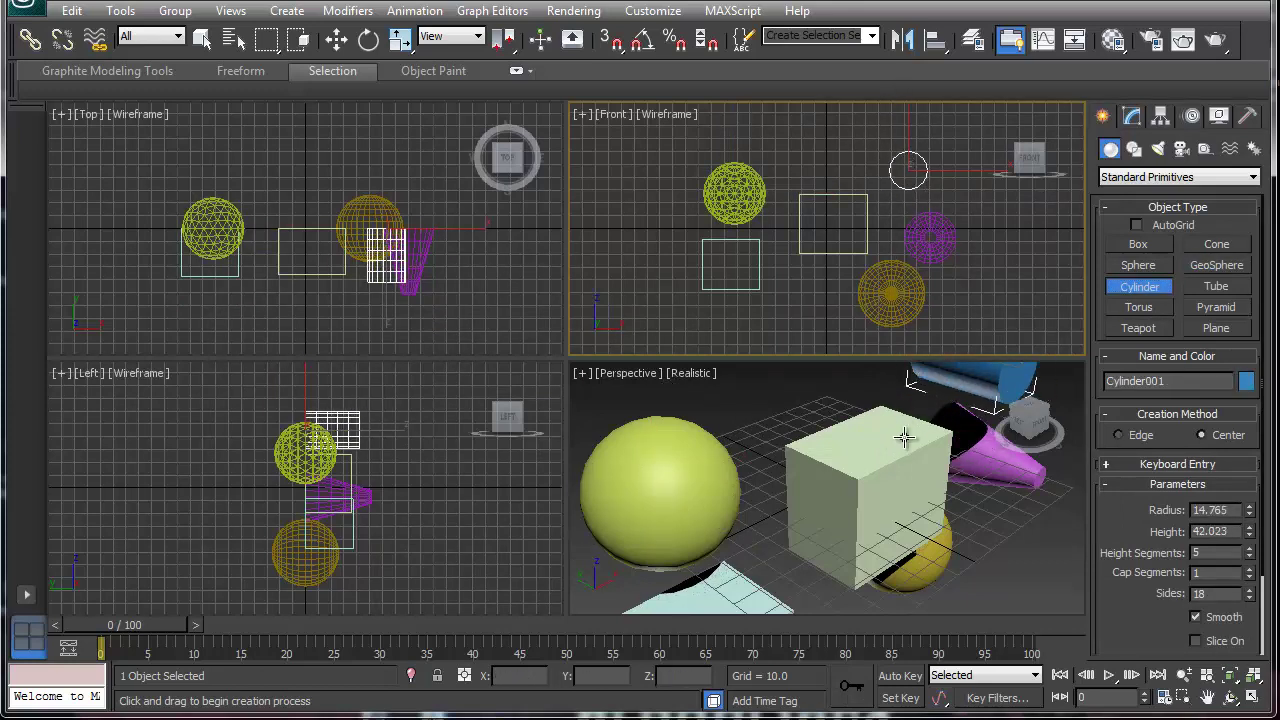
middle_click_drag(905, 440, 830, 510)
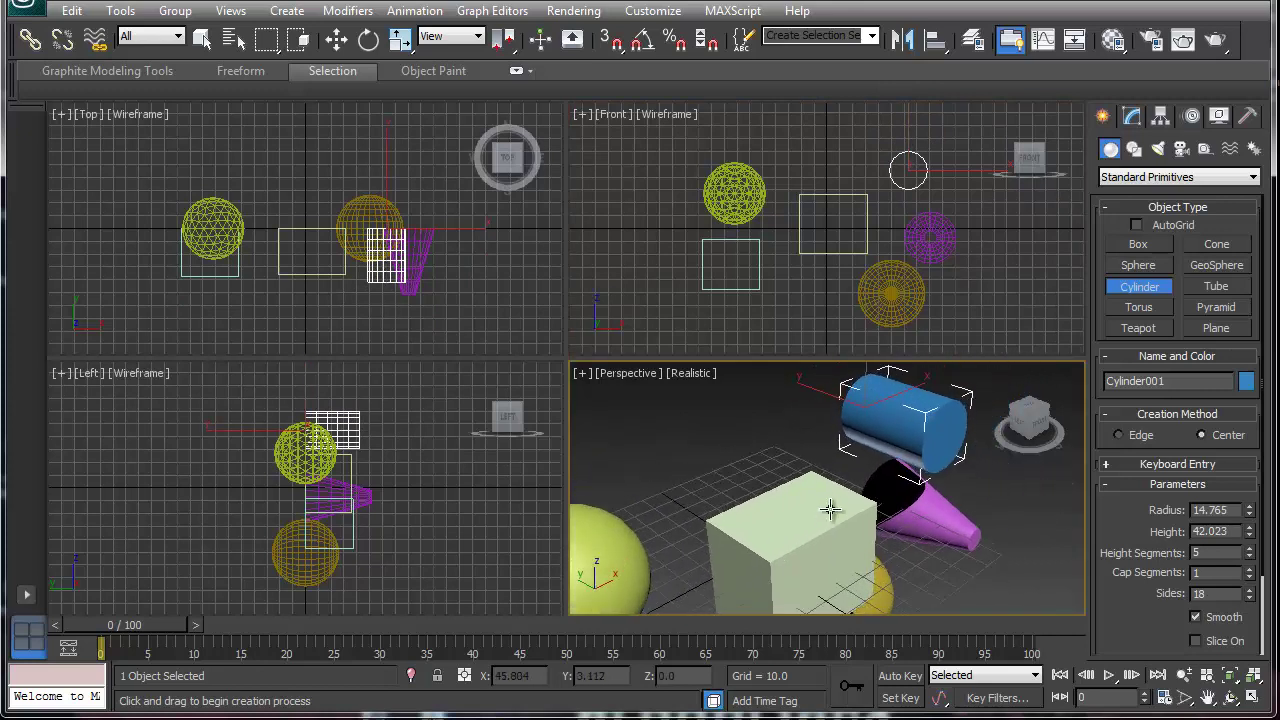
left_click(1207, 288)
left_click(643, 241)
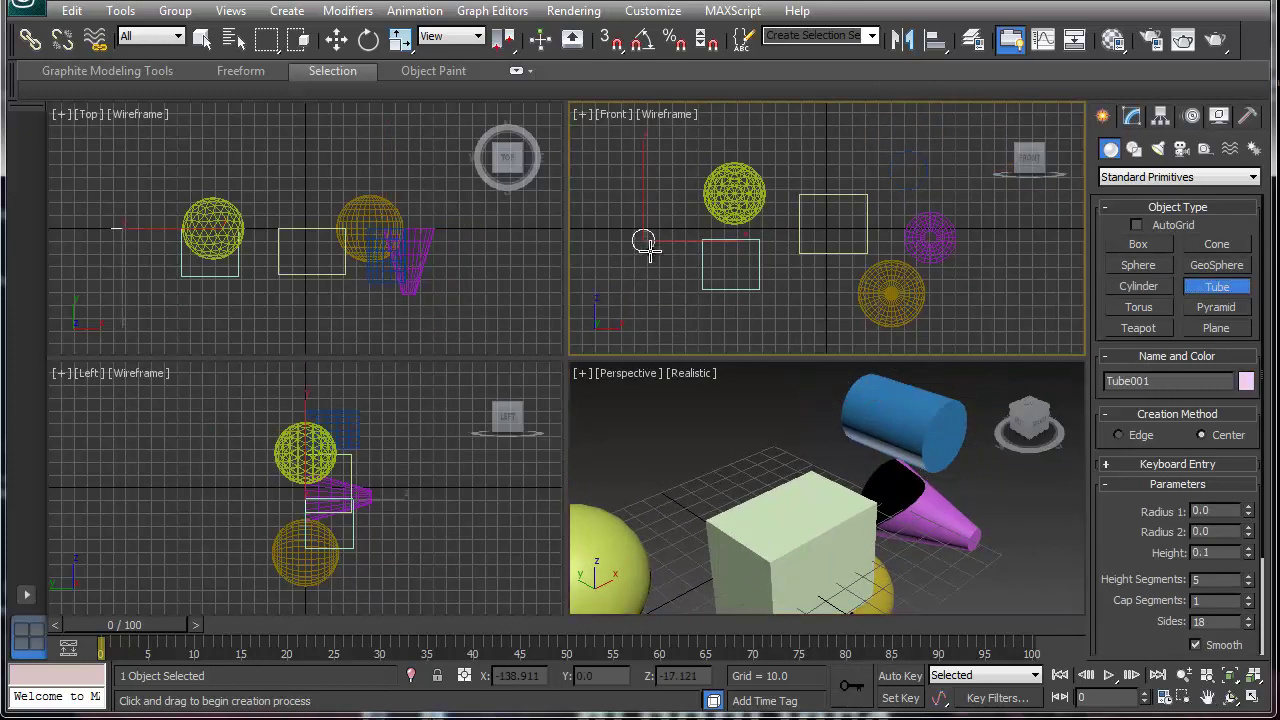
left_click_drag(650, 253, 660, 262)
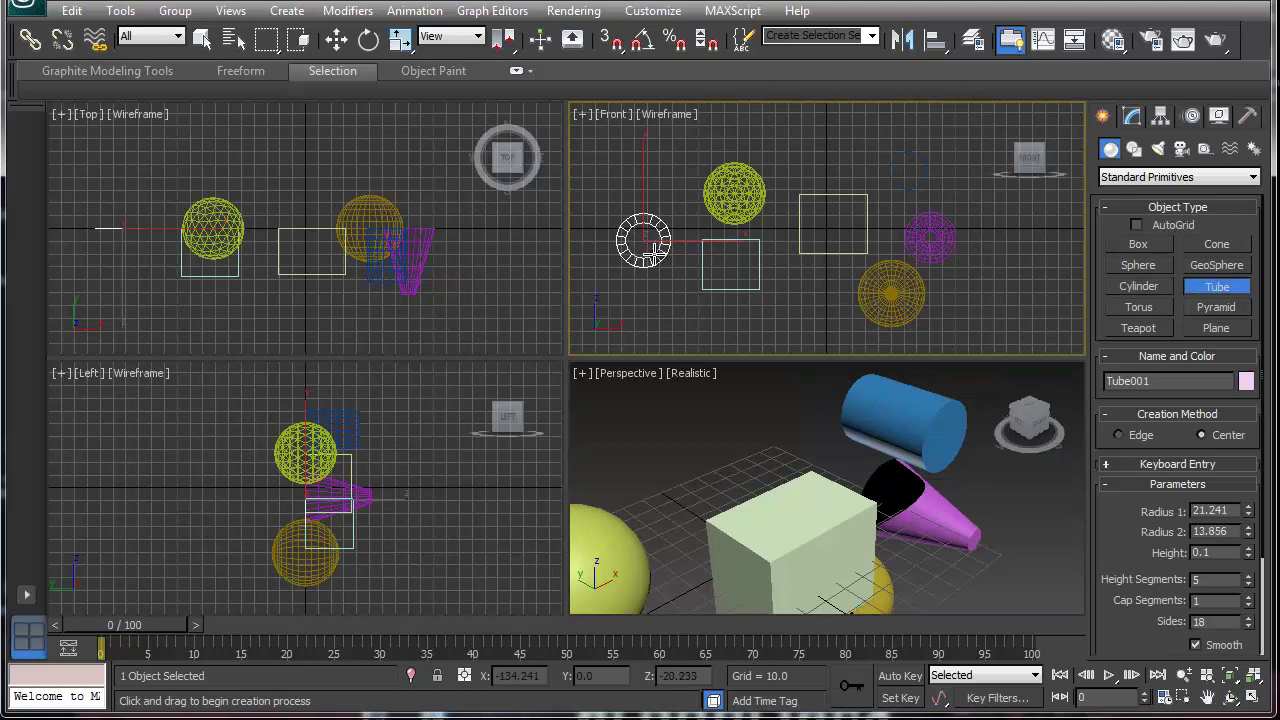
left_click(642, 152)
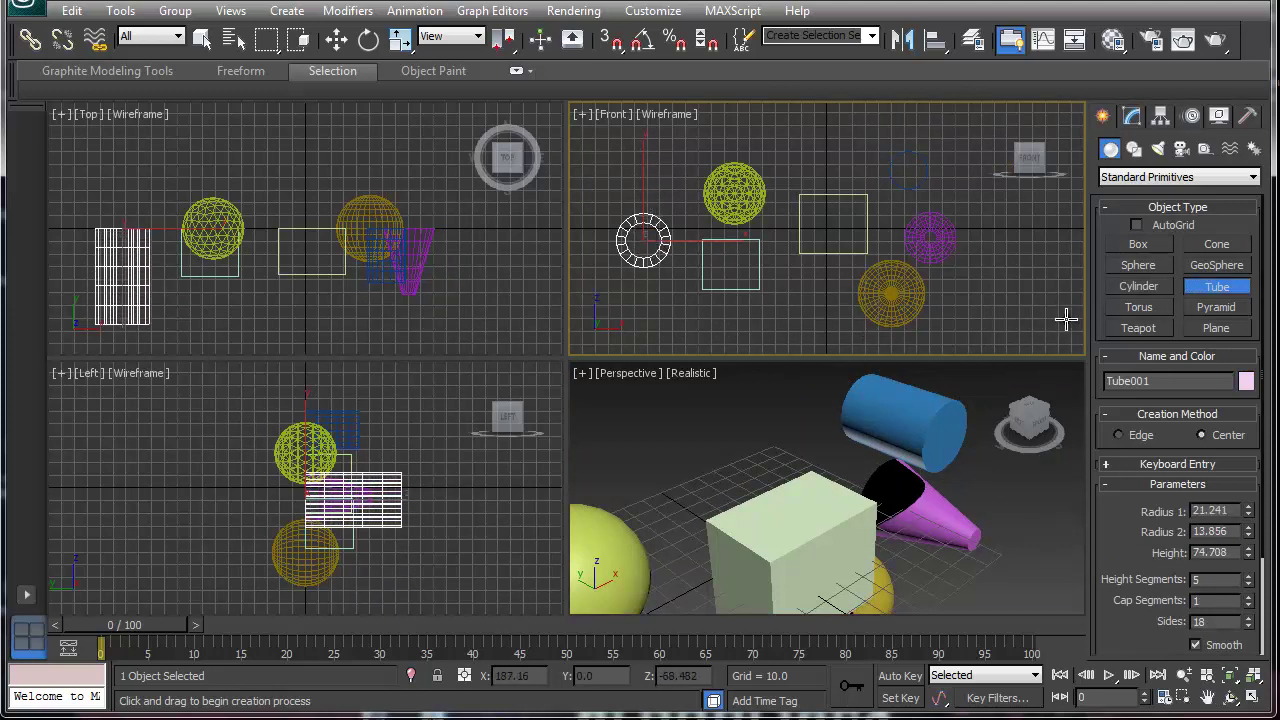
Add a torus and a pyramid in the Front view
left_click(1152, 312)
left_click_drag(884, 187, 880, 133)
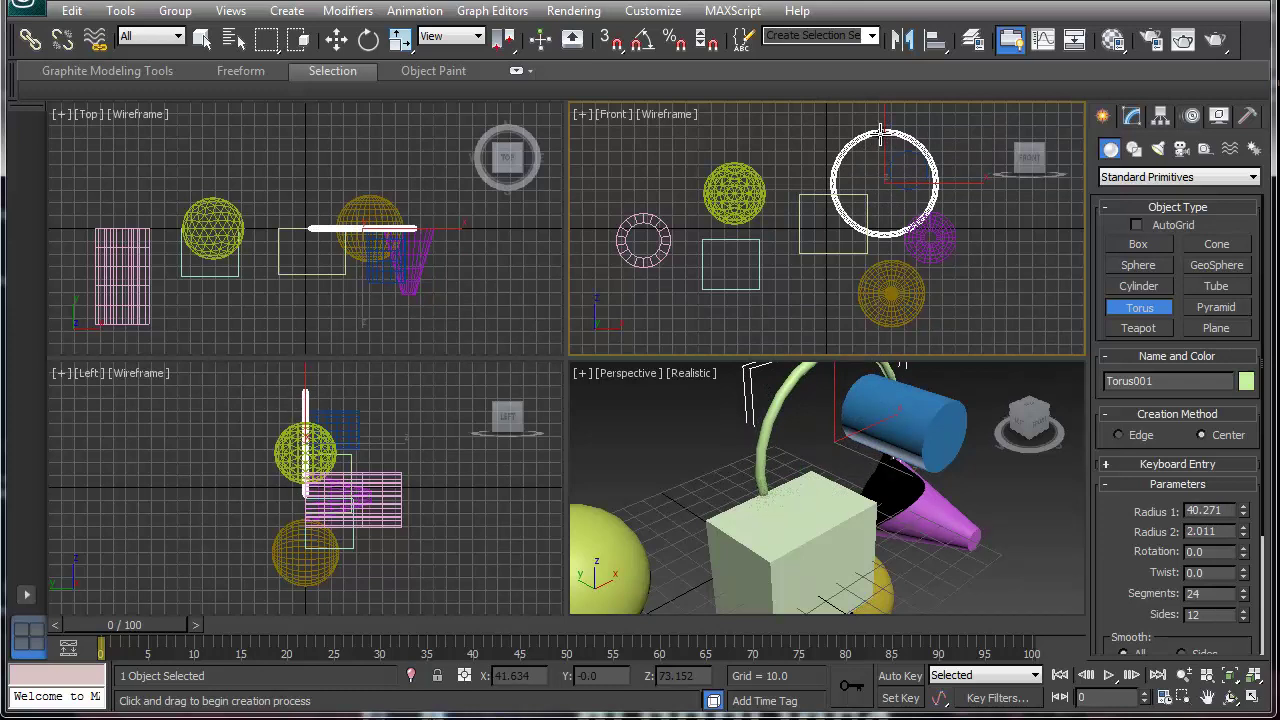
left_click(1205, 308)
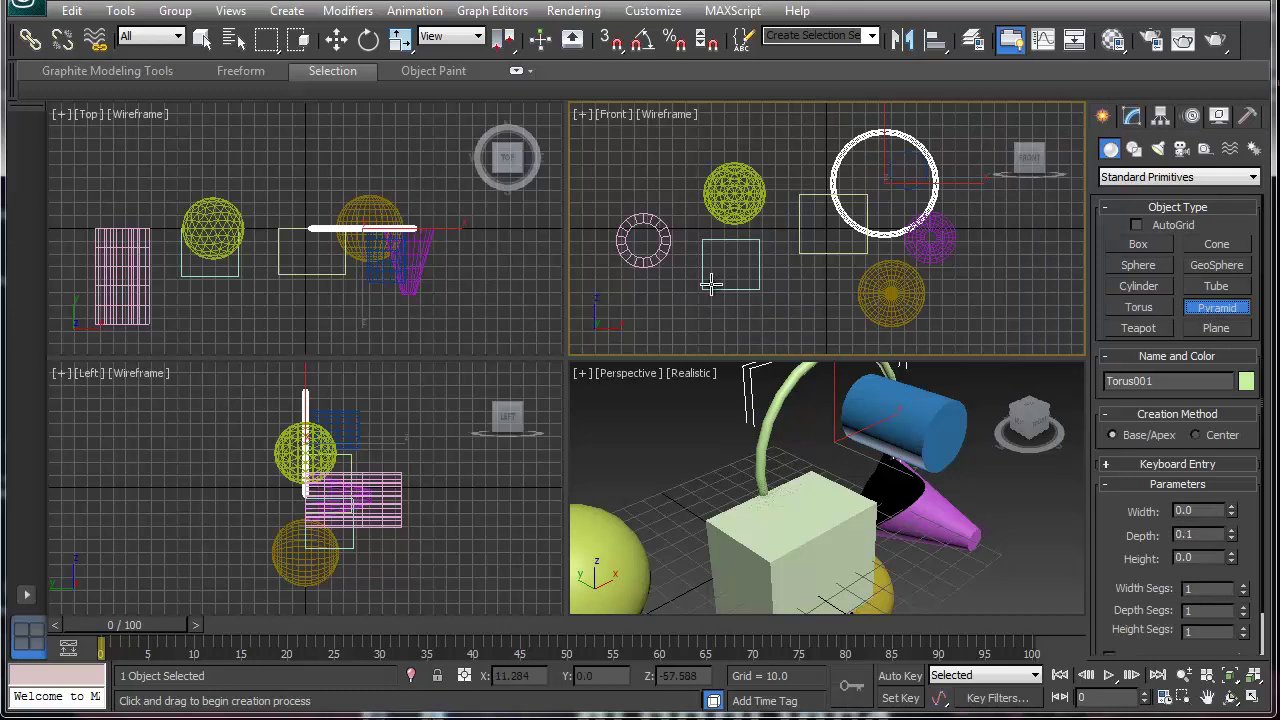
left_click_drag(1002, 312, 1057, 250)
left_click(1030, 157)
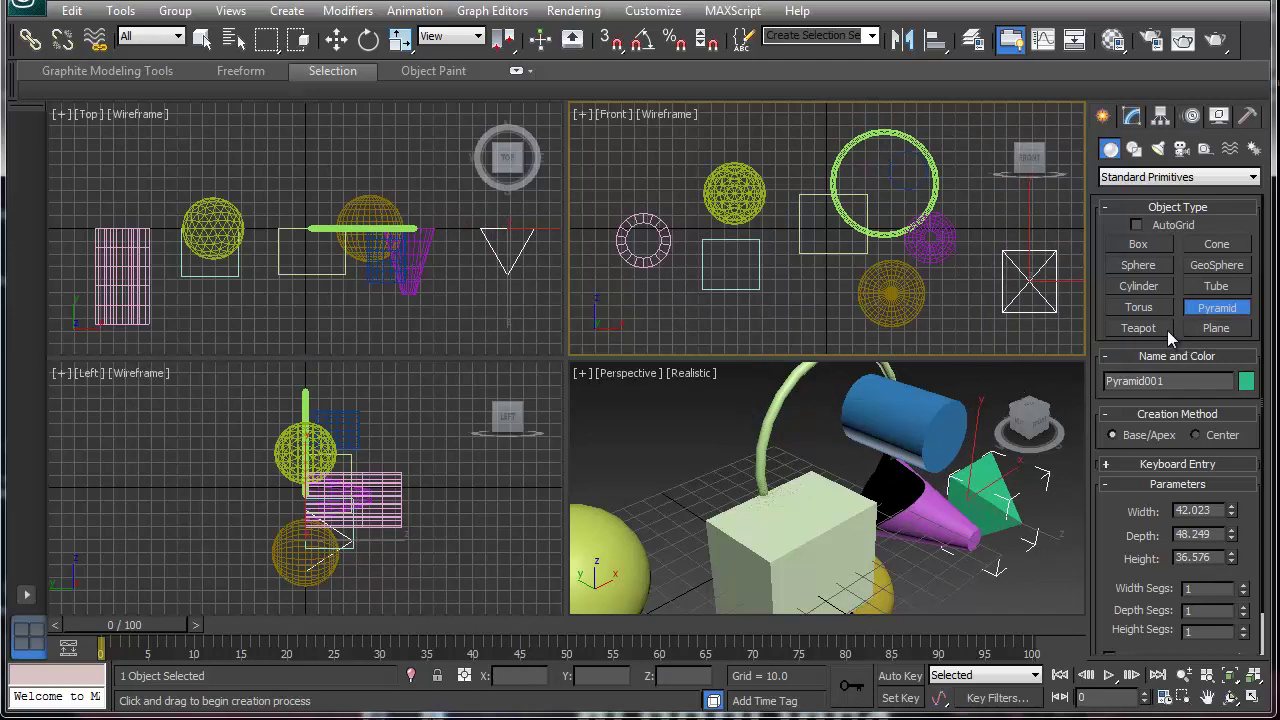
Add a large plane and Teapot001 (radius 44.799), then exit object creation
left_click(1216, 328)
left_click_drag(971, 313, 745, 122)
left_click(1139, 328)
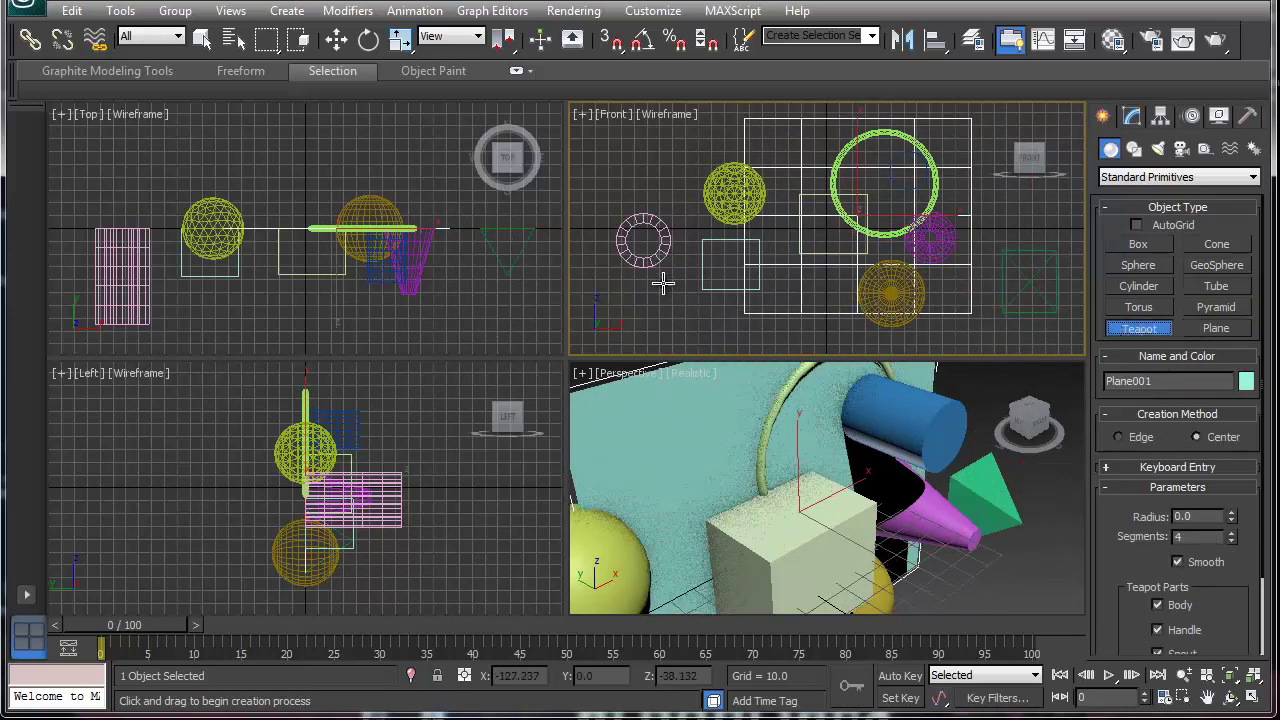
left_click_drag(666, 306, 681, 285)
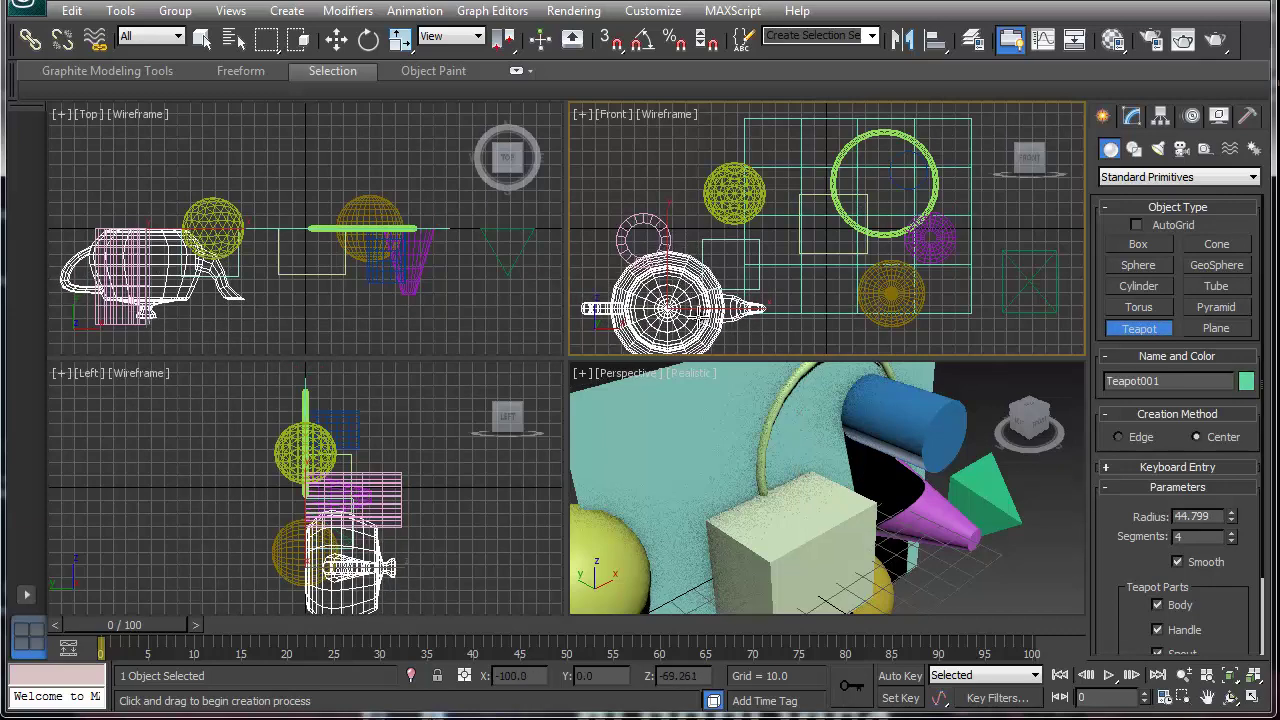
right_click(784, 324)
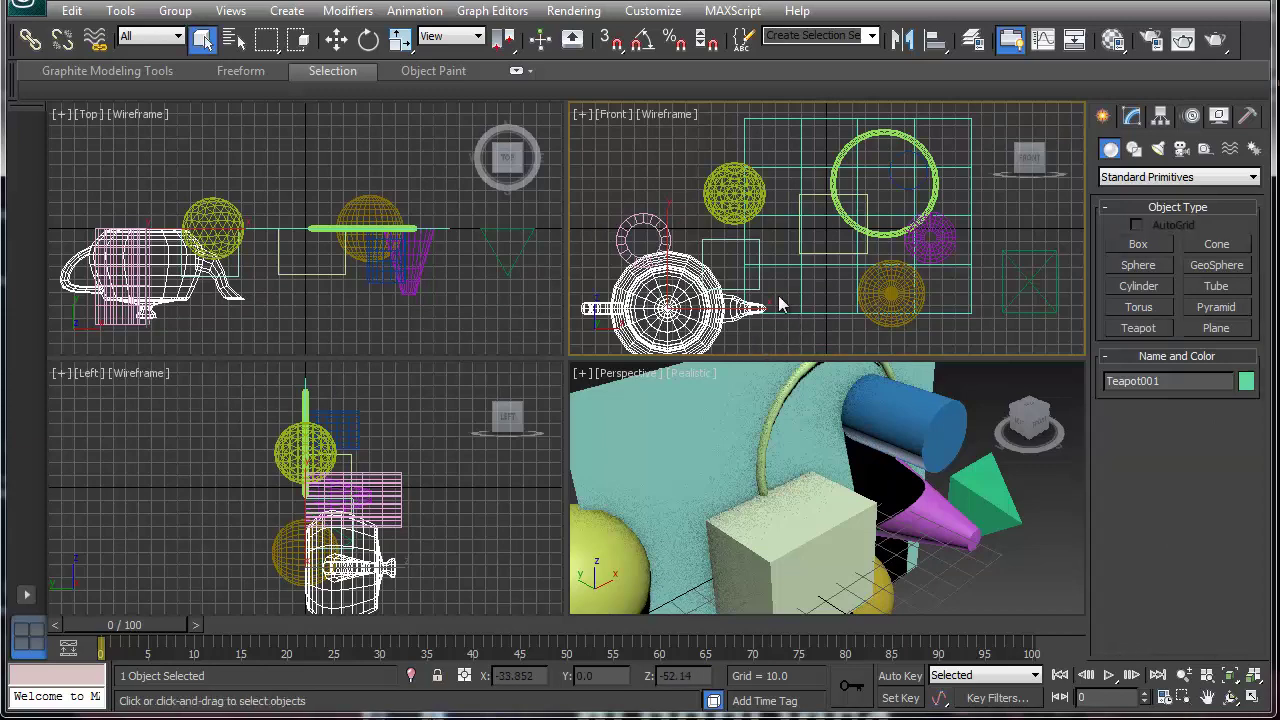
Window-select all eleven objects in the Perspective view and delete them
scroll(755, 530, "down", 8)
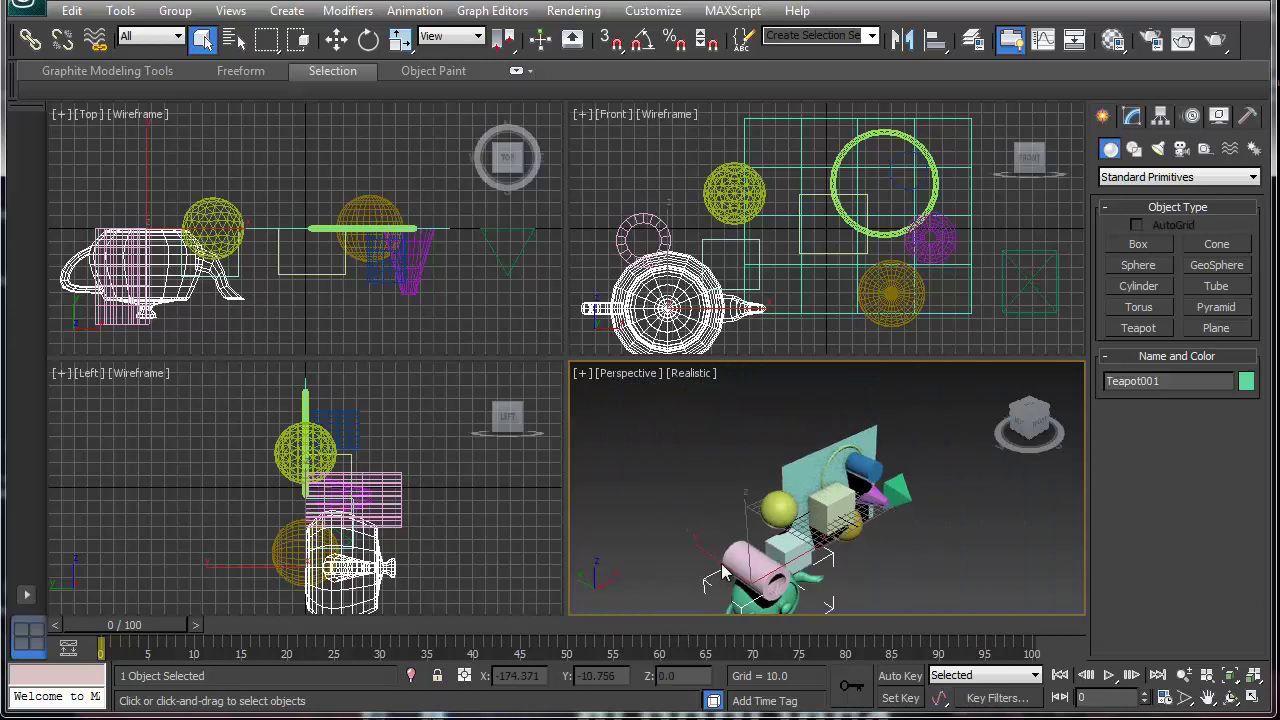
middle_click_drag(726, 566, 731, 514)
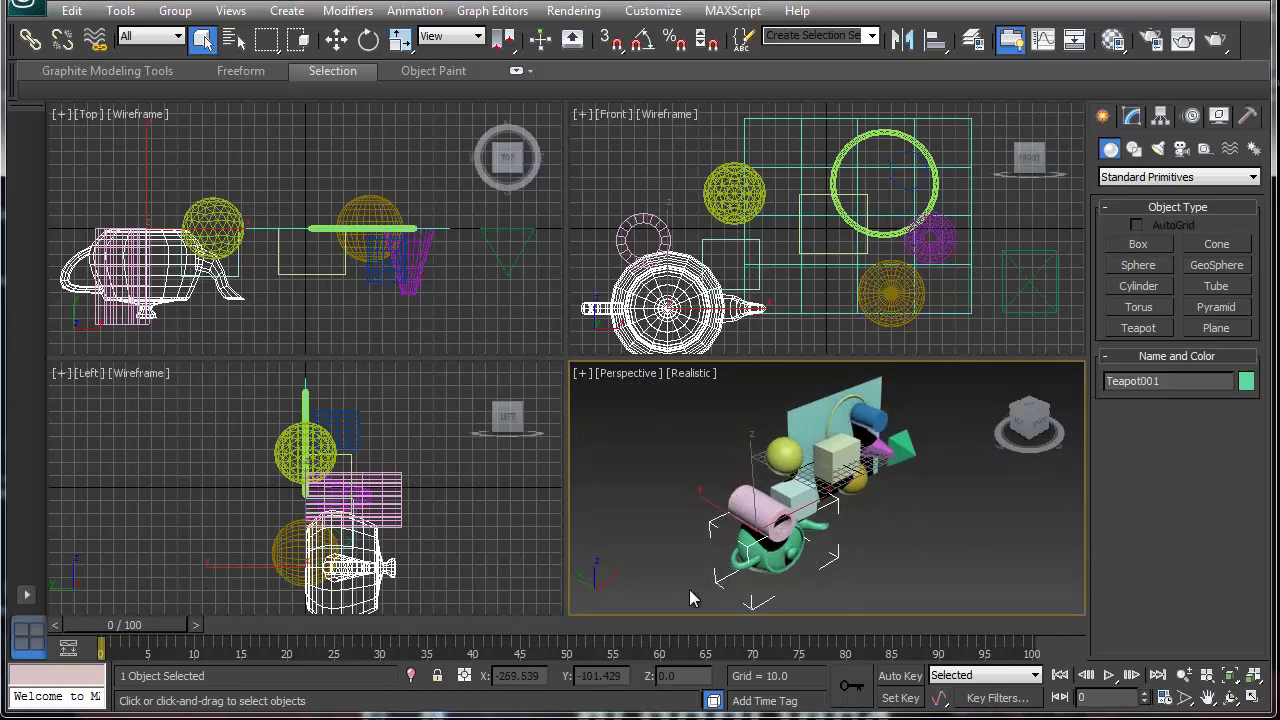
left_click_drag(688, 598, 922, 395)
key("Delete")
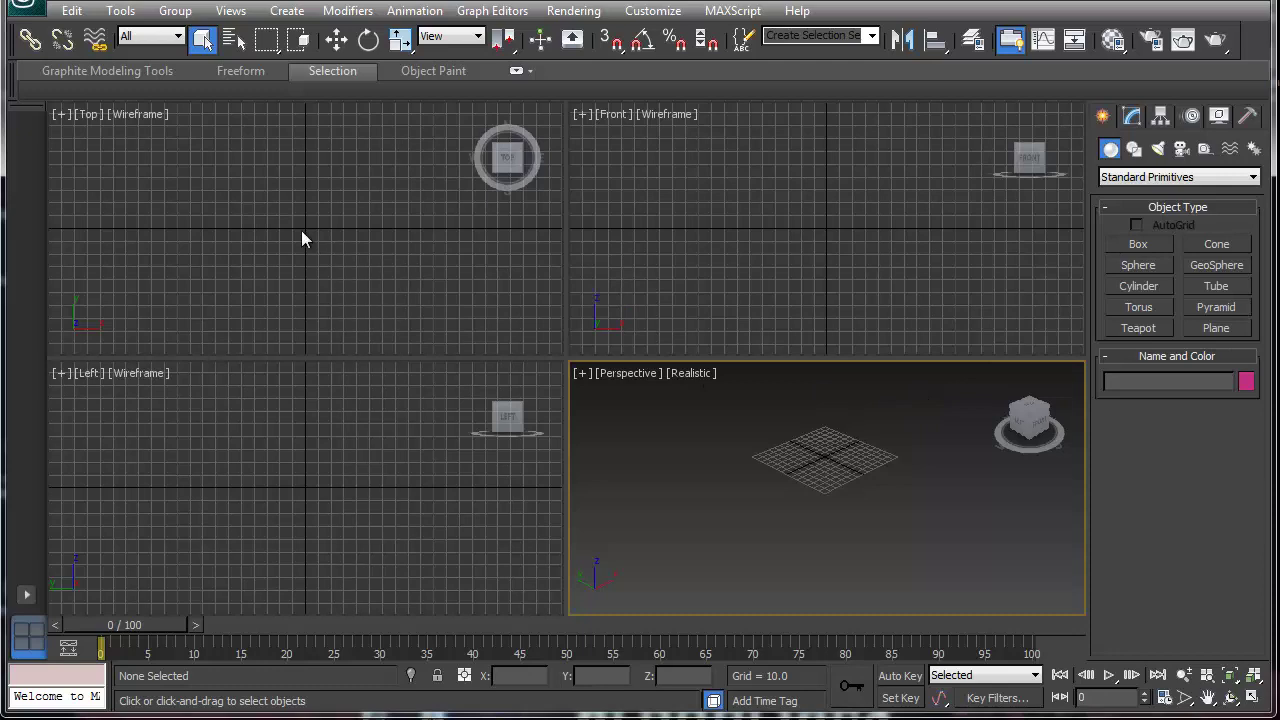
Draw pink Pyramid001 at 46.784 × 55.361 × 28.07, then exit pyramid creation
scroll(823, 520, "up", 8)
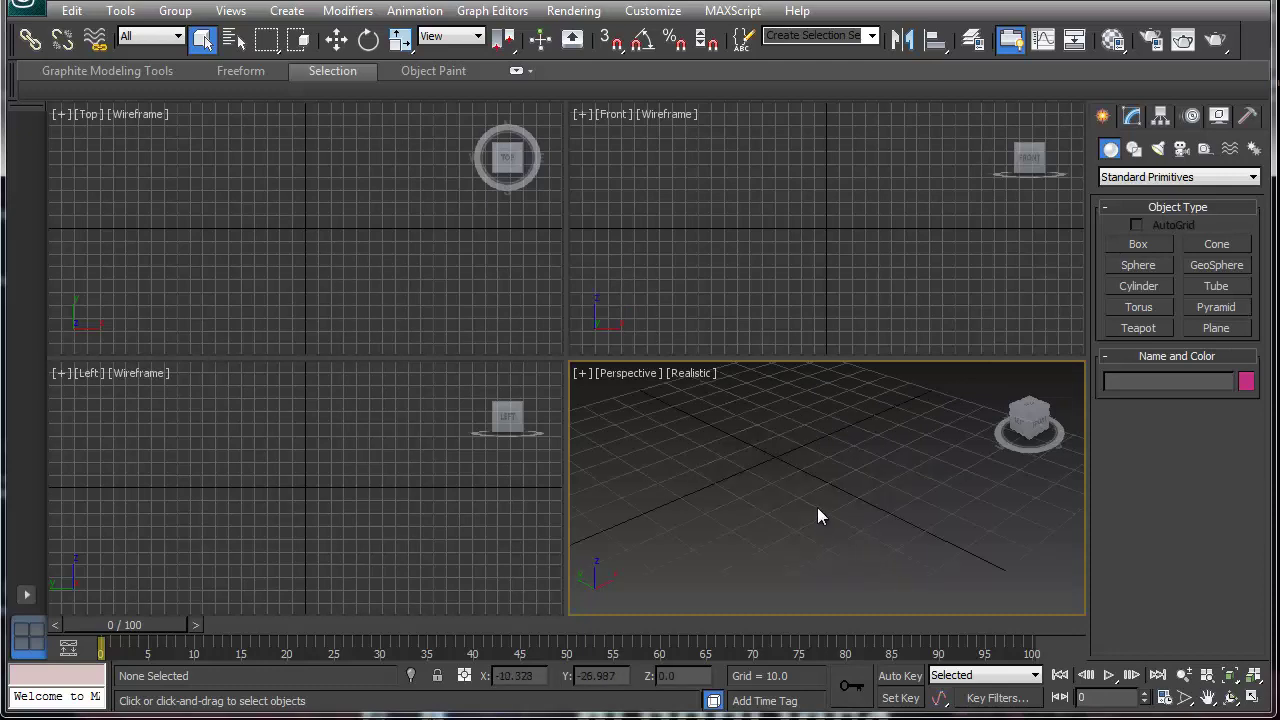
middle_click_drag(803, 486, 843, 514)
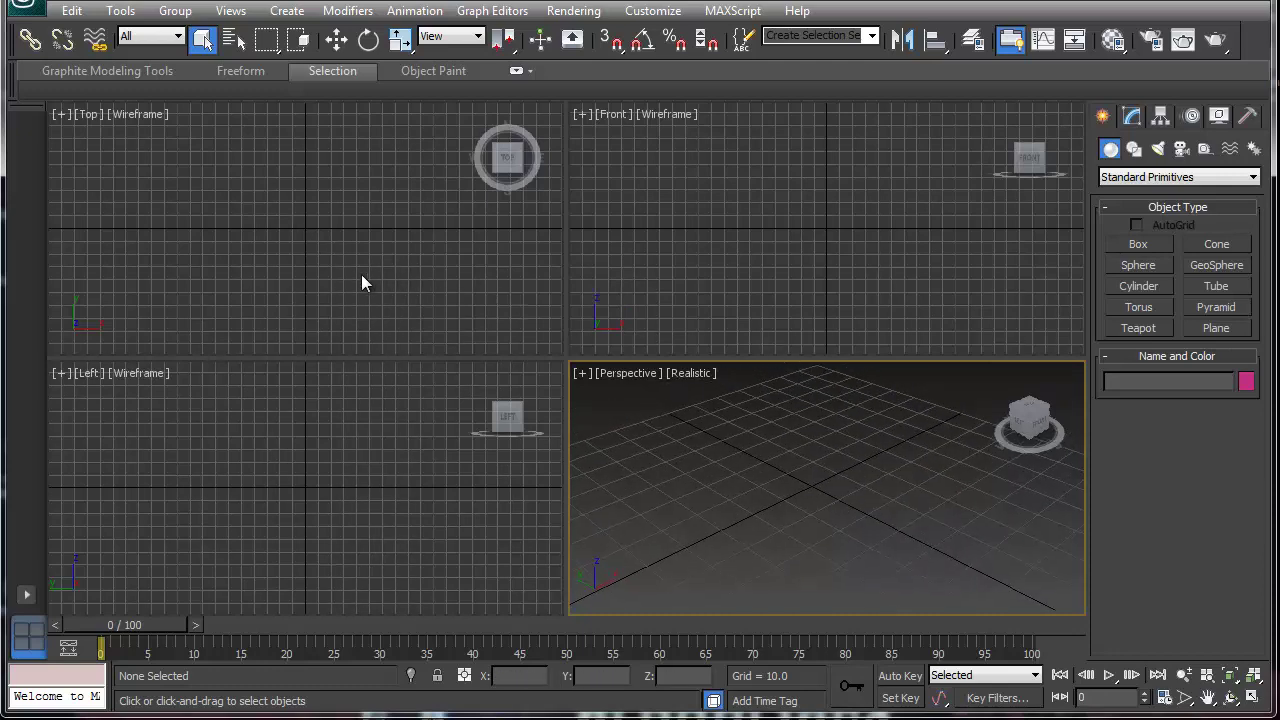
left_click(1136, 245)
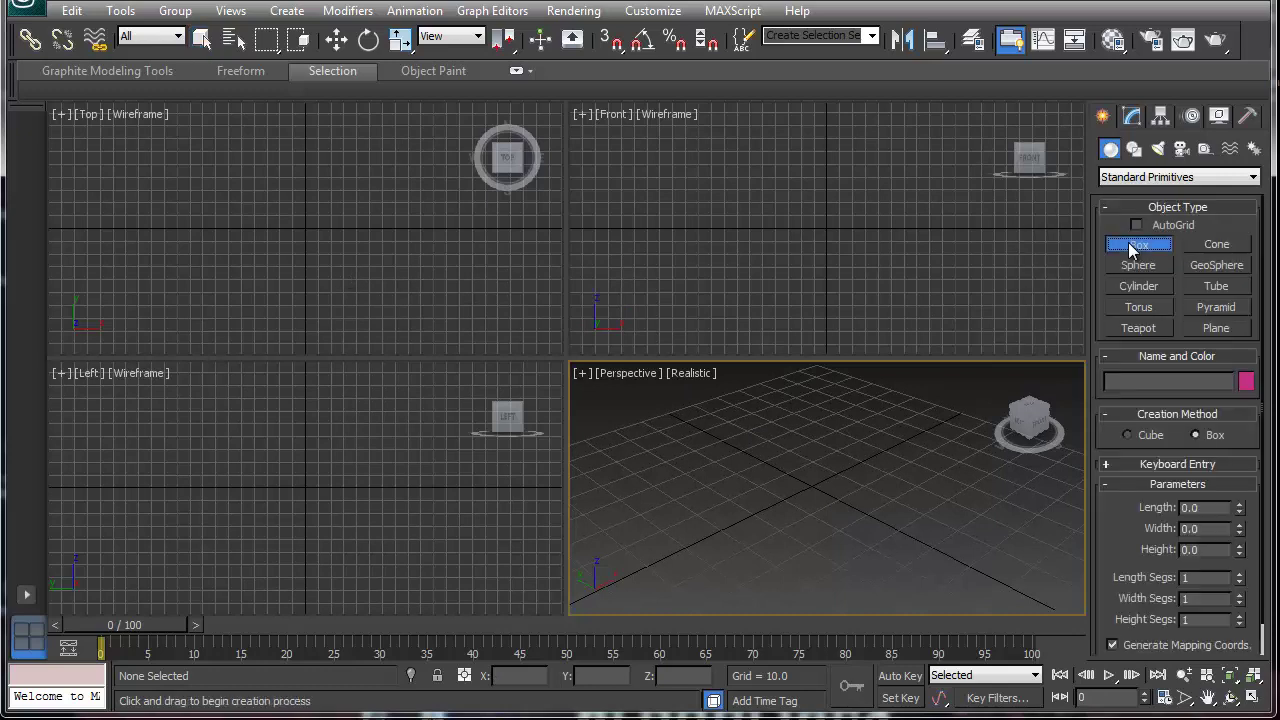
left_click(1218, 309)
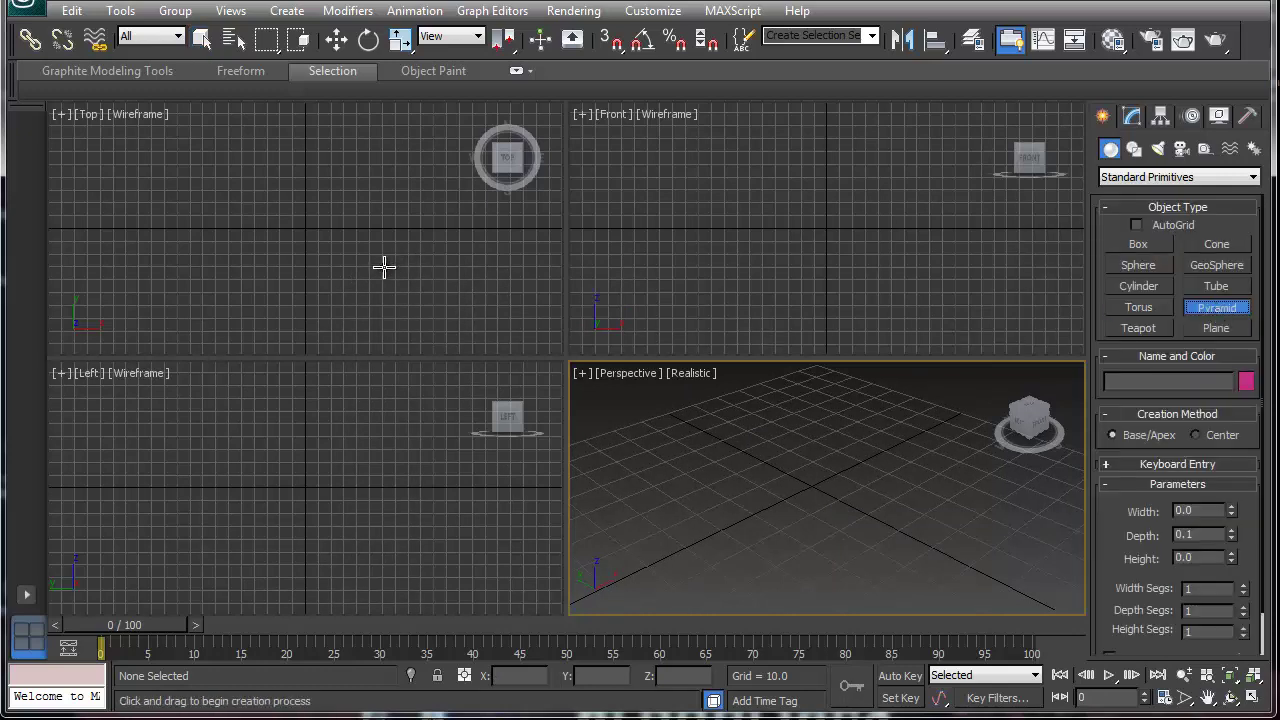
left_click_drag(384, 266, 444, 192)
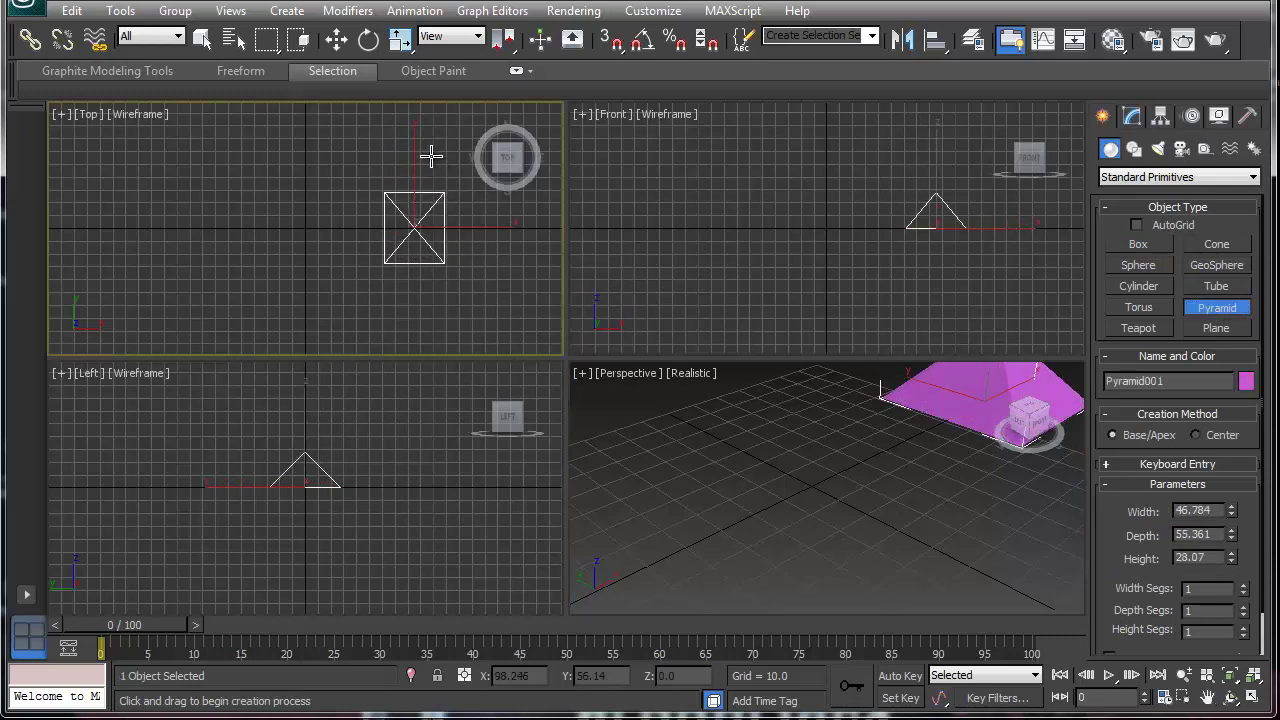
middle_click_drag(837, 409, 720, 517)
scroll(708, 537, "down", 4)
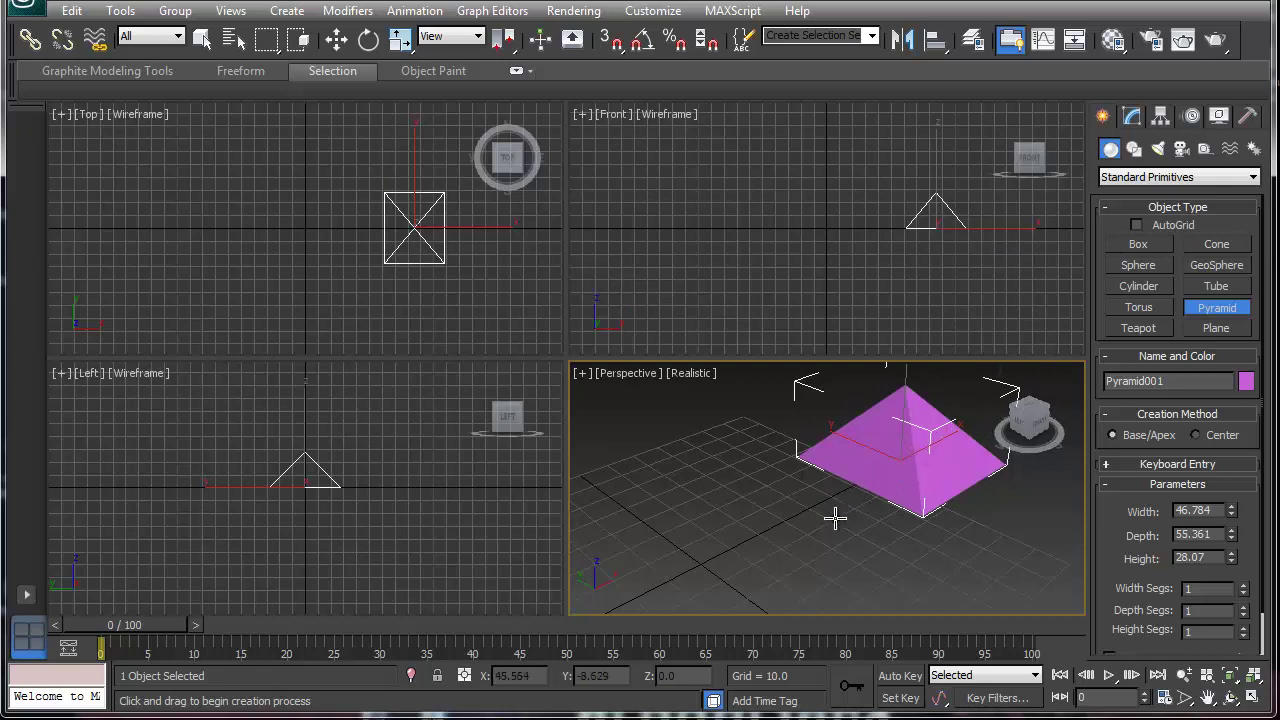
middle_click_drag(830, 523, 697, 554)
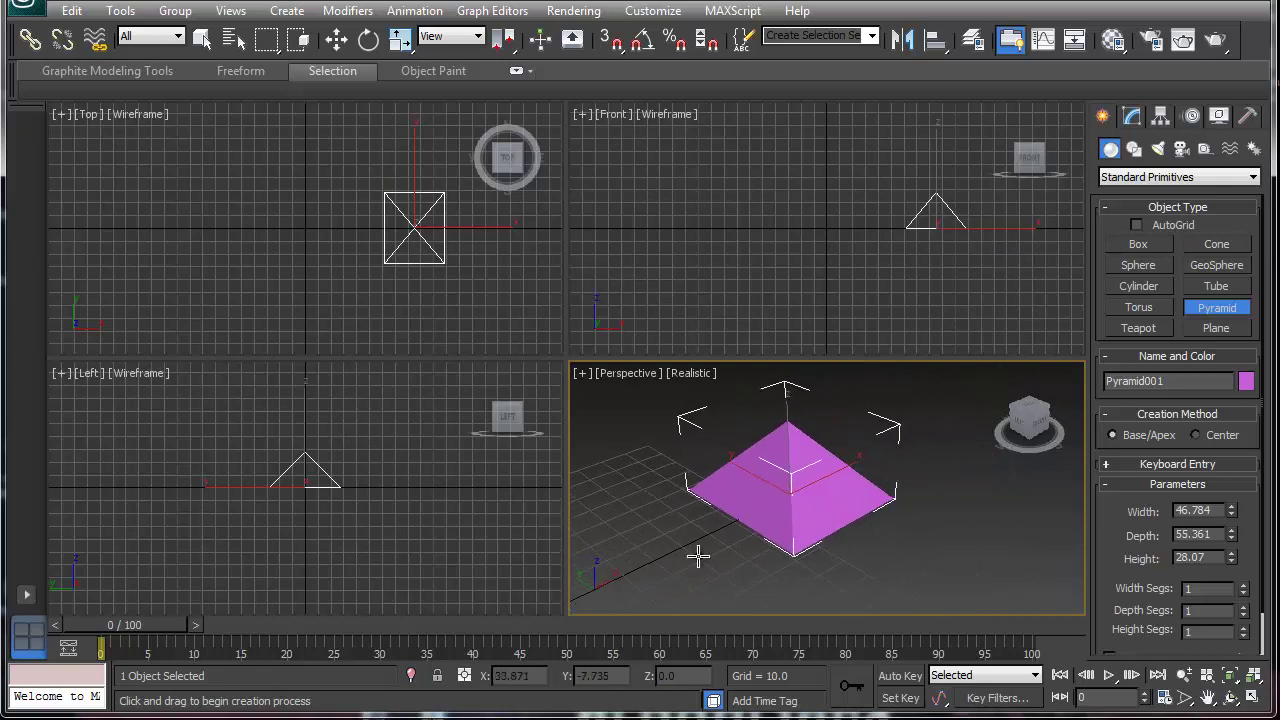
right_click(819, 502)
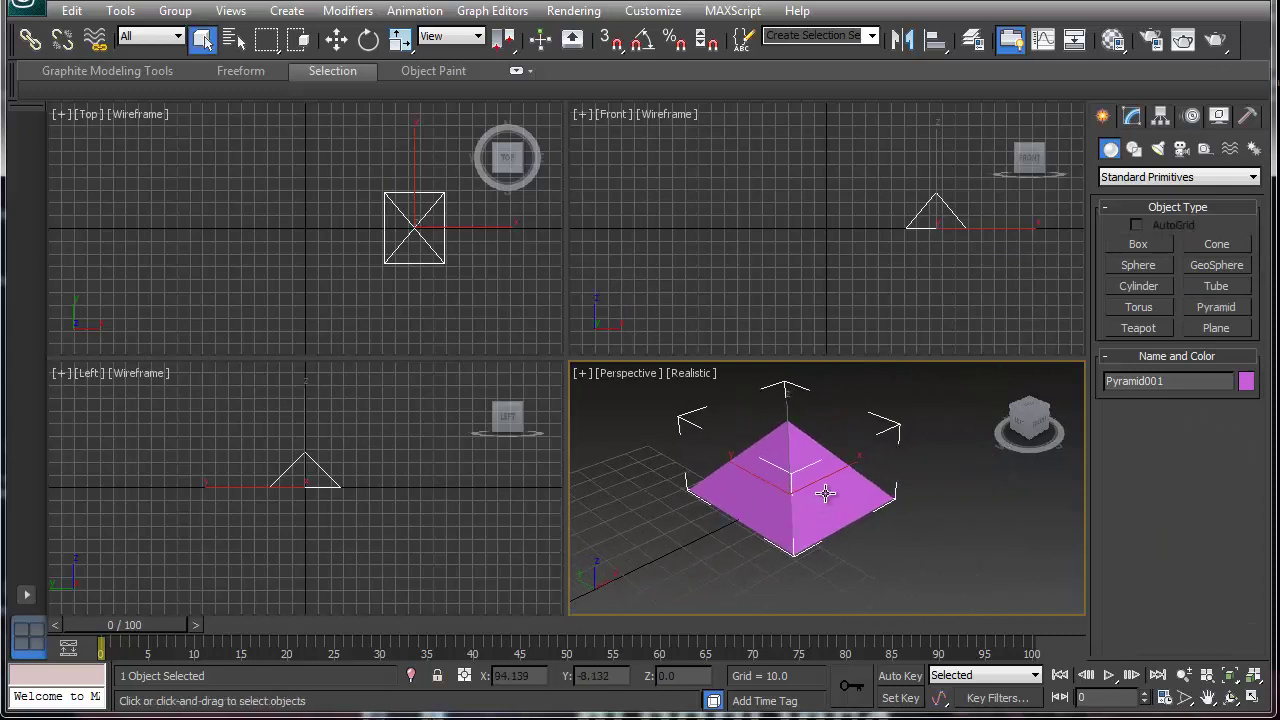
With Select and Move, slide the pyramid along X and Y toward the origin
left_click(336, 39)
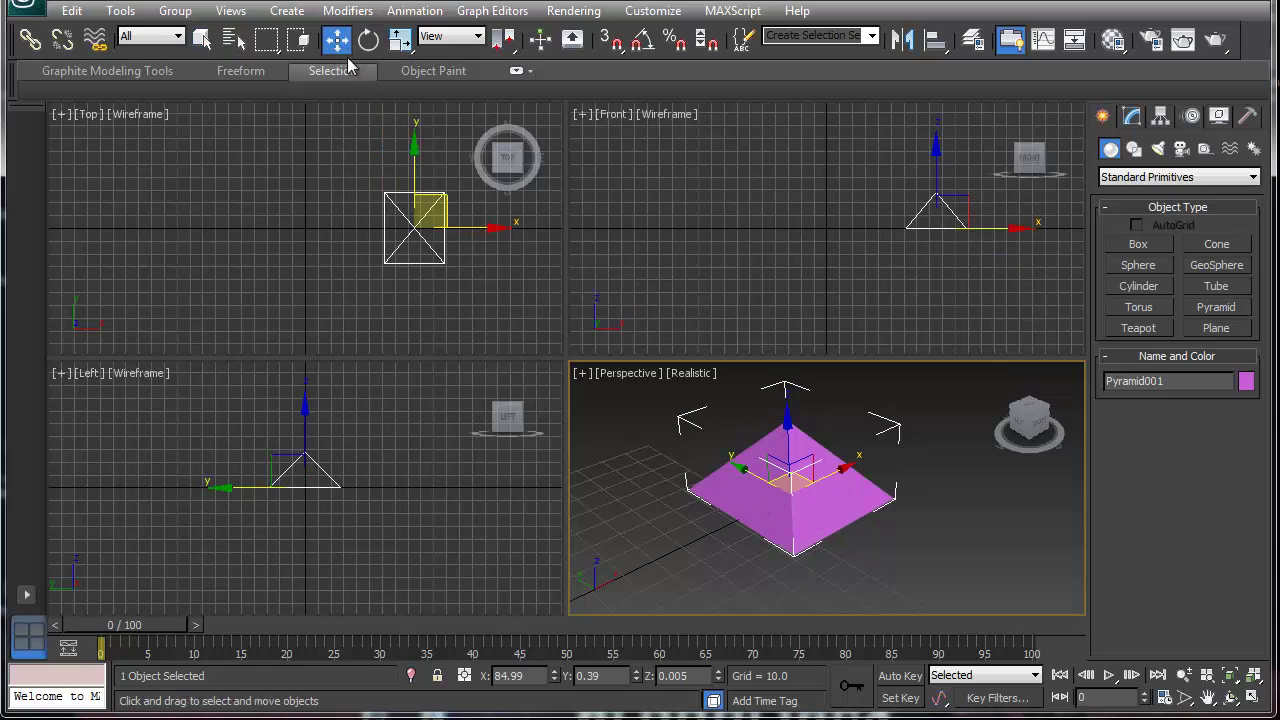
left_click(672, 573)
left_click(790, 516)
mouse_move(843, 470)
left_mouse_down()
mouse_move(830, 500)
mouse_move(843, 490)
mouse_move(777, 529)
mouse_move(825, 485)
left_mouse_up()
left_click_drag(738, 481, 720, 451)
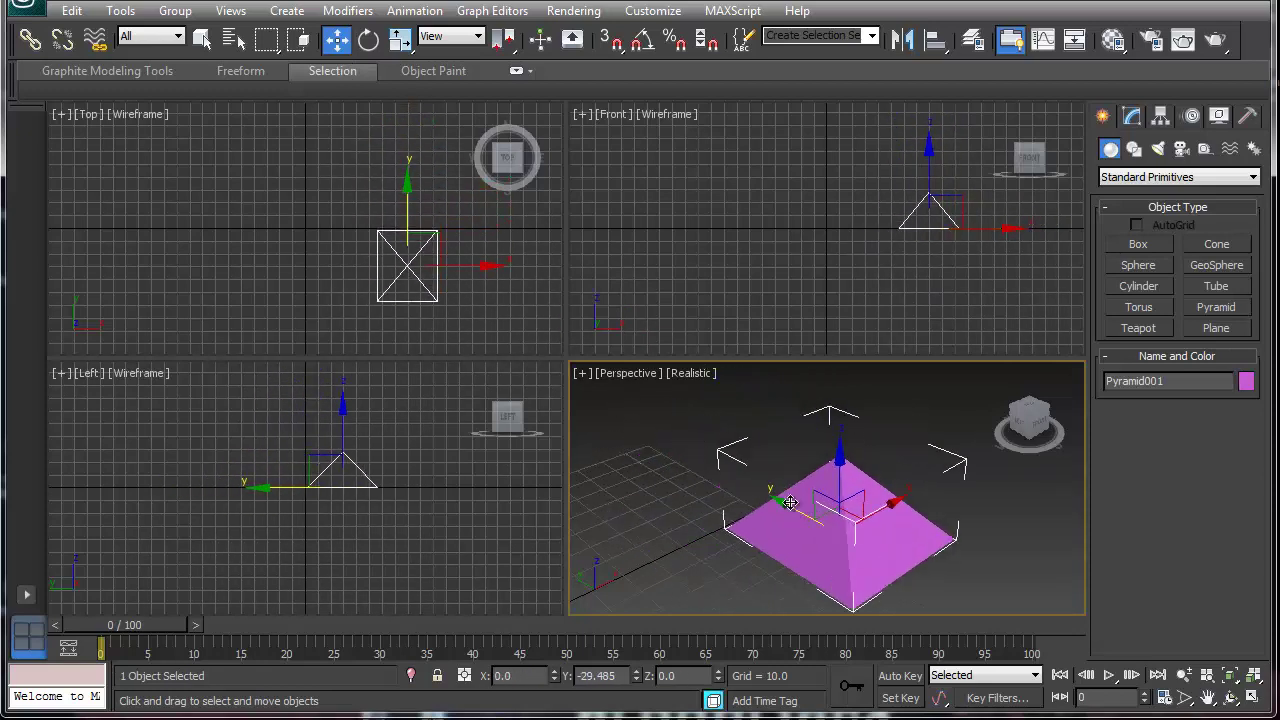
left_click_drag(785, 499, 800, 431)
left_click_drag(850, 470, 748, 518)
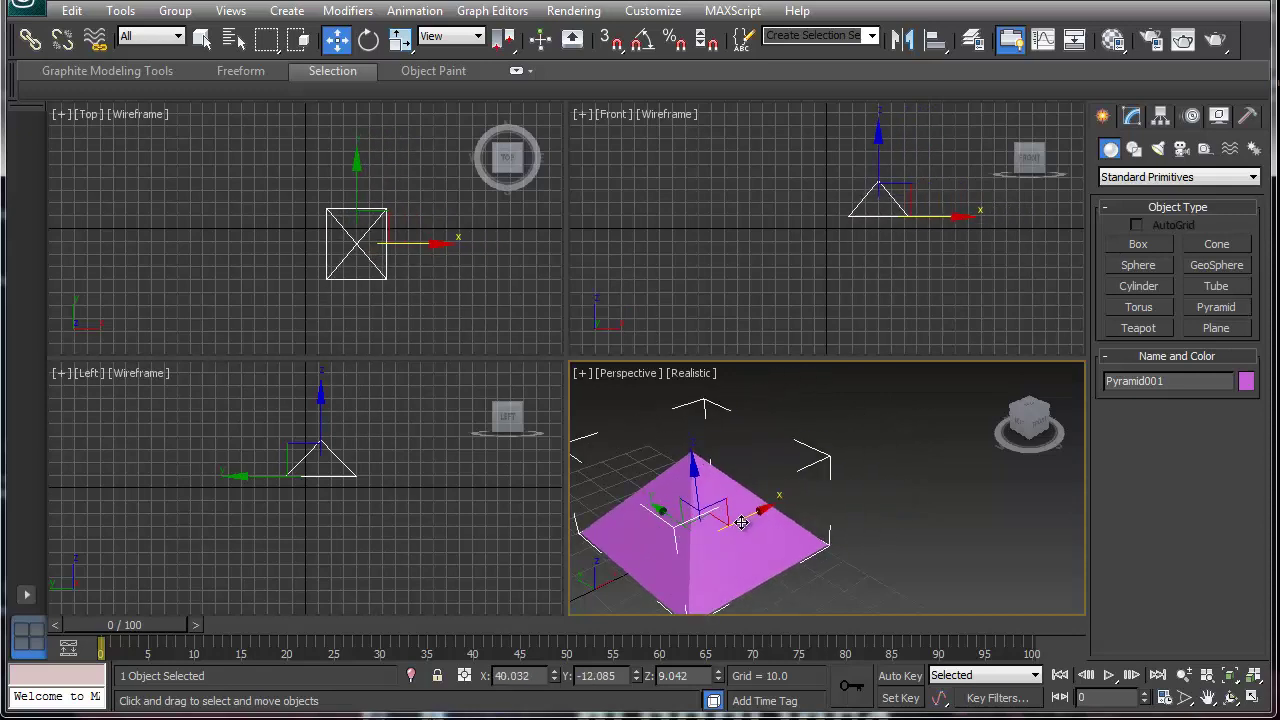
middle_click_drag(741, 522, 903, 445)
left_click_drag(903, 443, 803, 493)
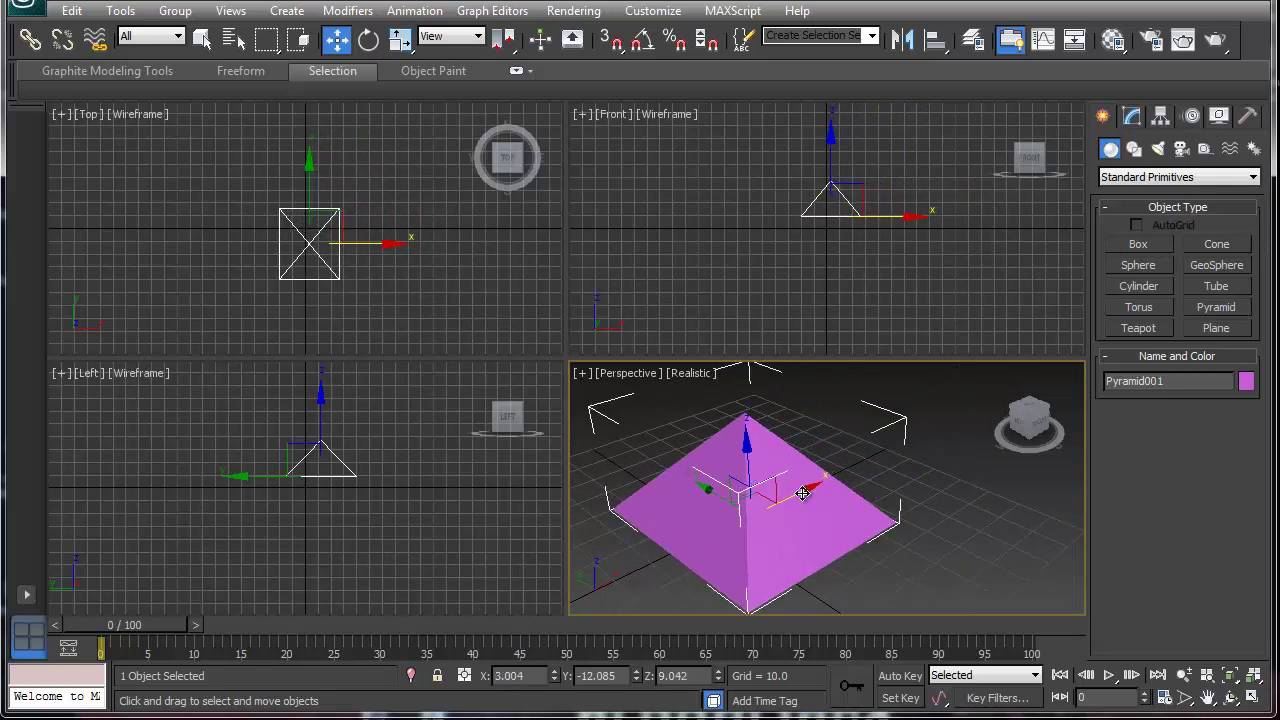
Lower the pyramid onto the grid in the Front view, ending at X -2.429, Y -12.085, Z 0.465
left_click(866, 192)
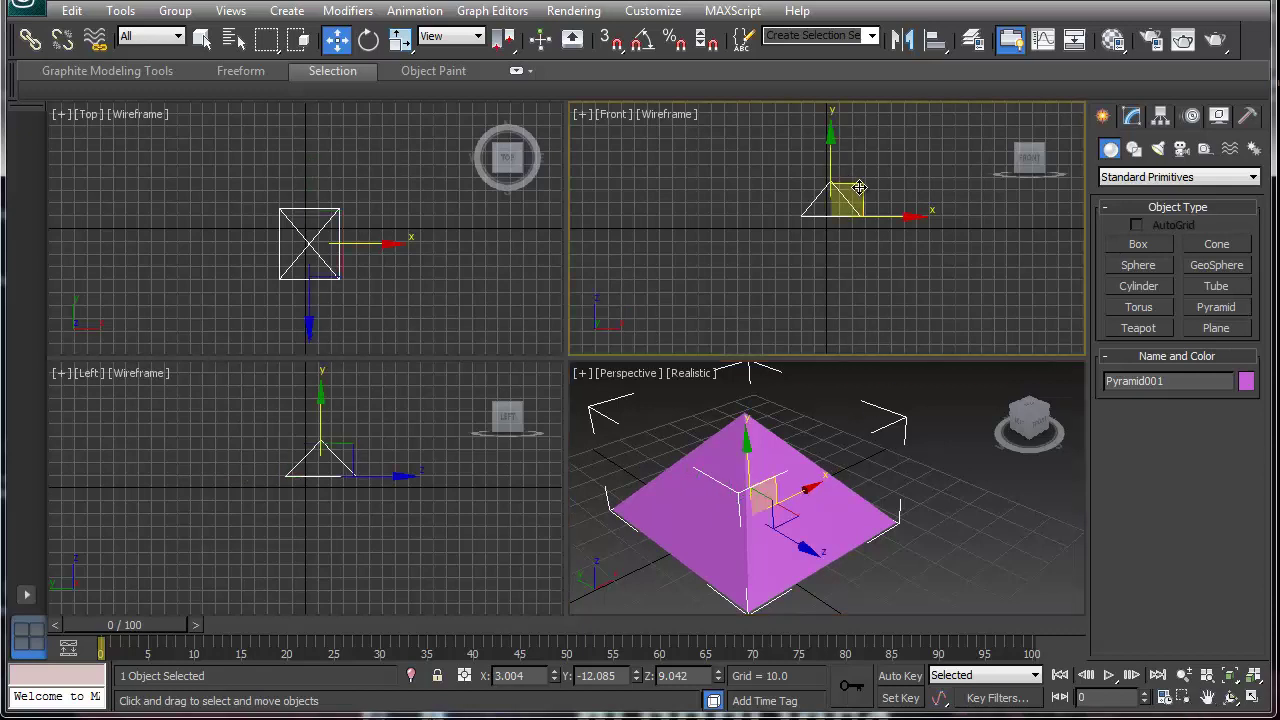
left_click_drag(859, 188, 852, 199)
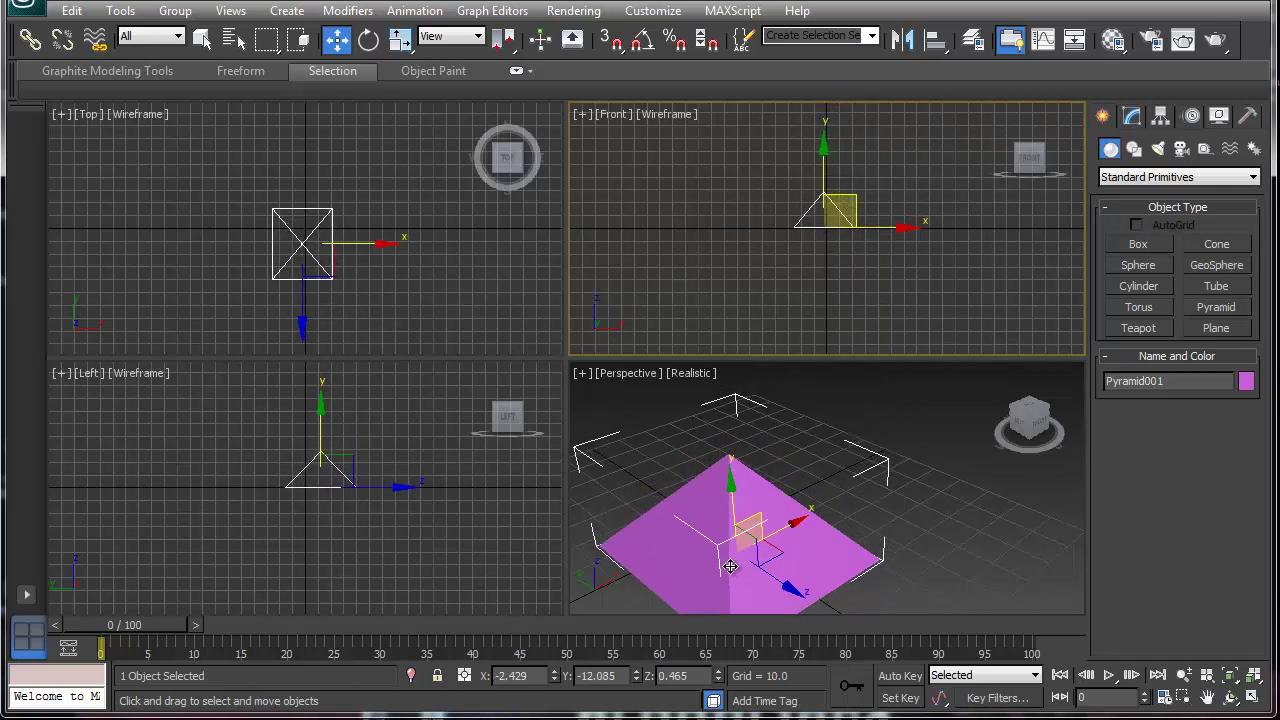
right_click(1017, 450)
Reselect the pyramid, then orbit and zoom the Perspective view around it
left_click(1019, 450)
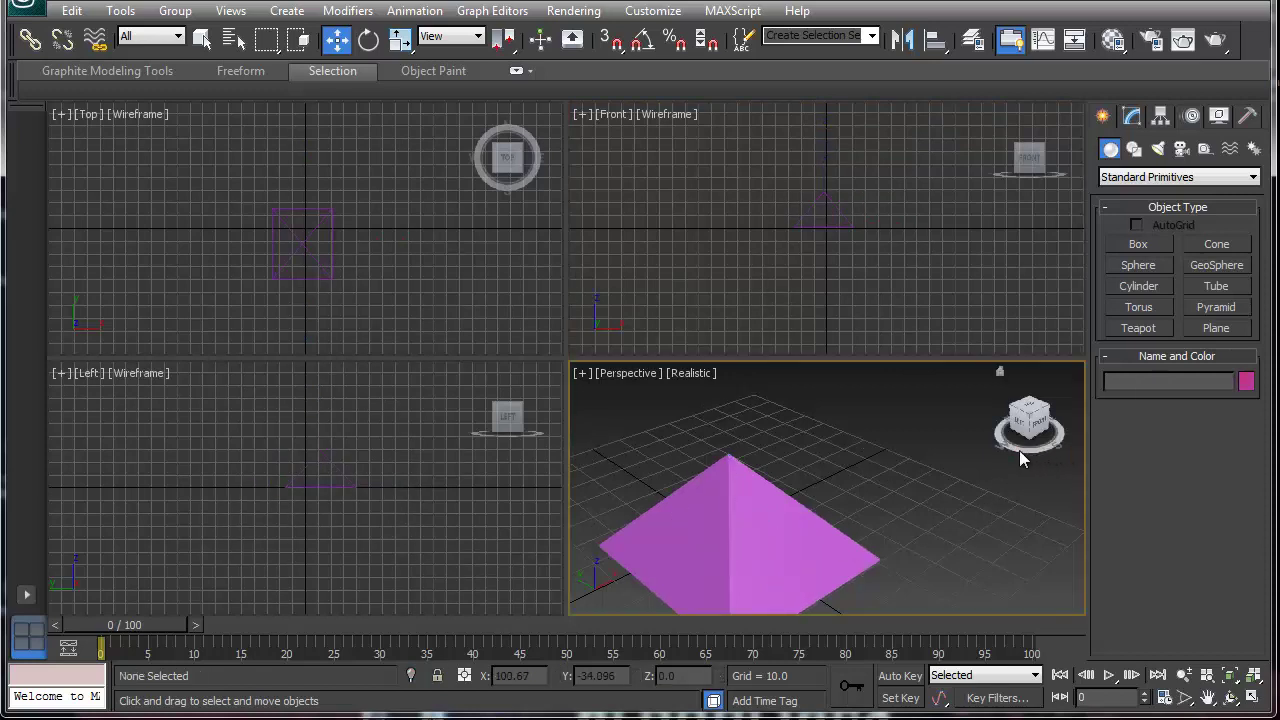
left_click_drag(1019, 450, 791, 514)
left_click(685, 498)
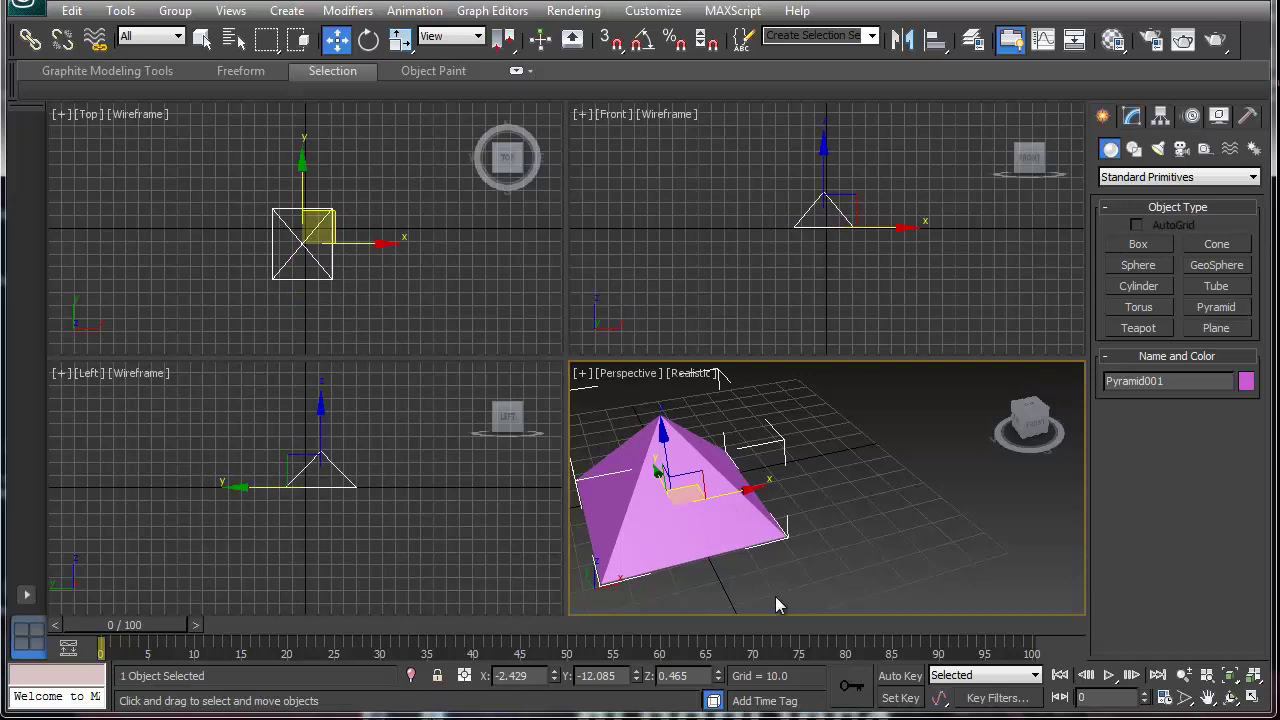
middle_click_drag(700, 530, 843, 531, "alt")
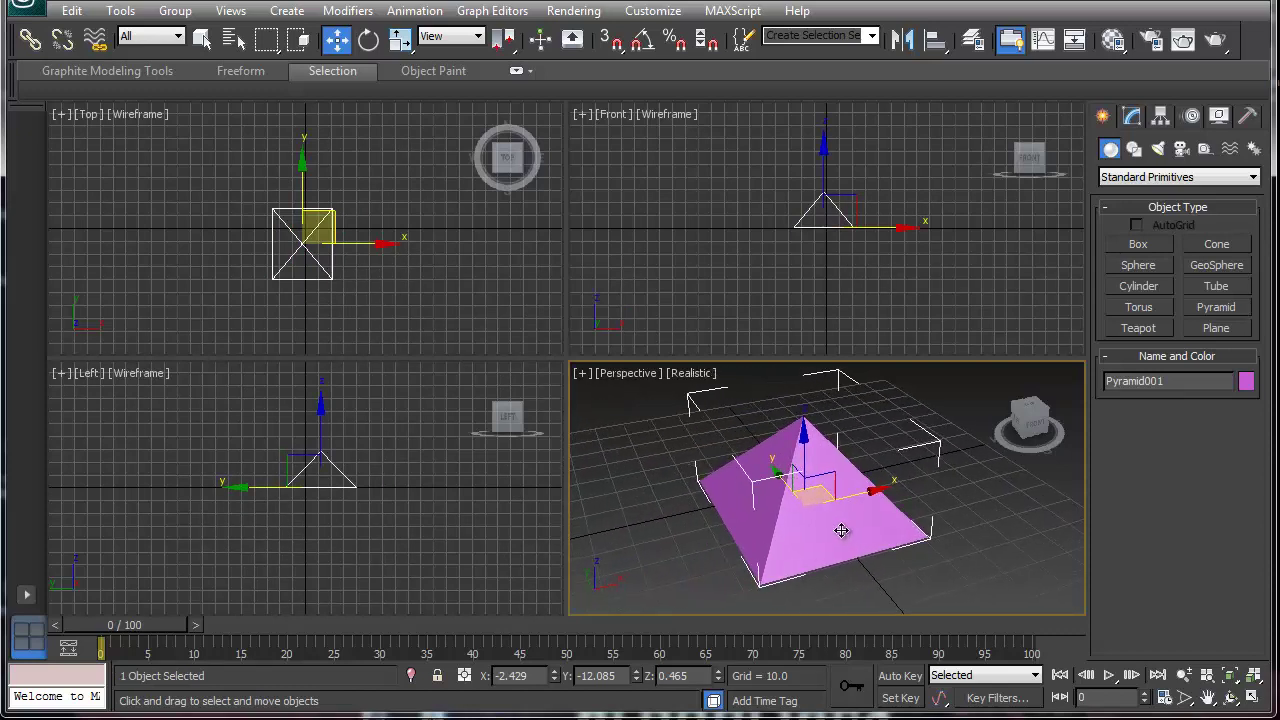
left_click(1185, 677)
mouse_move(784, 516)
left_mouse_down()
mouse_move(787, 496)
mouse_move(793, 507)
left_mouse_up()
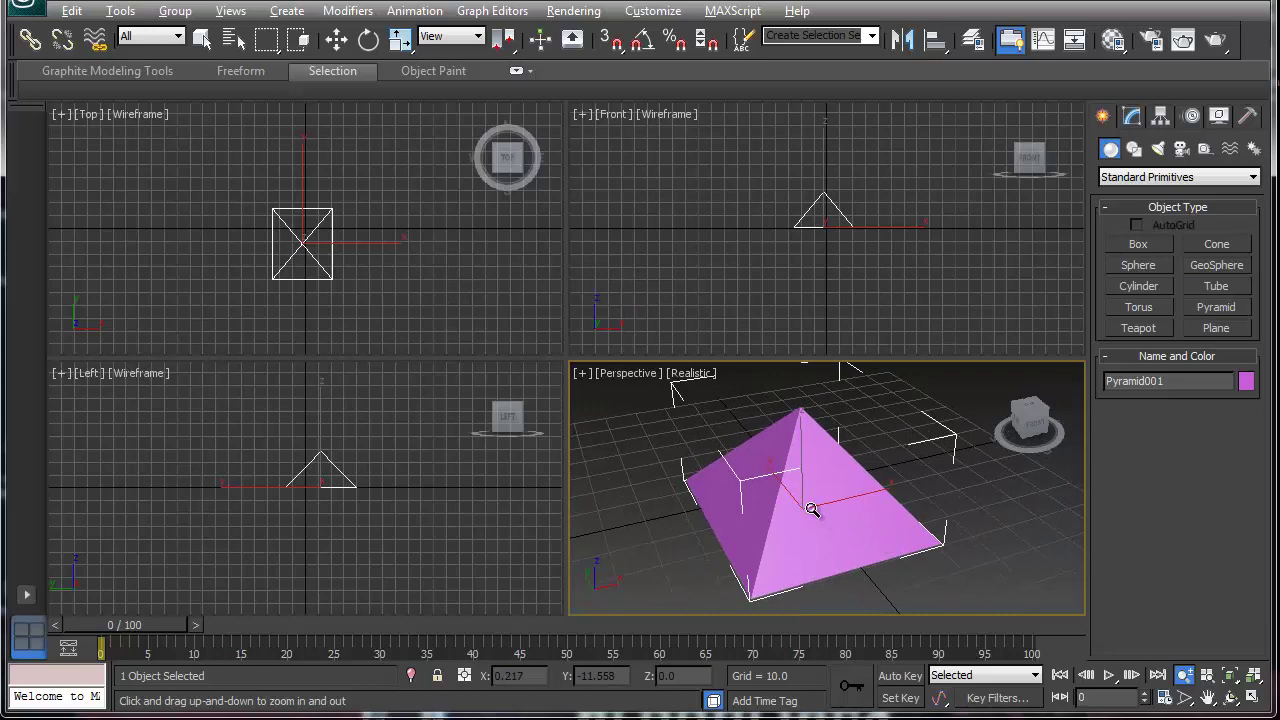
key("alt")
left_click_drag(806, 518, 820, 485)
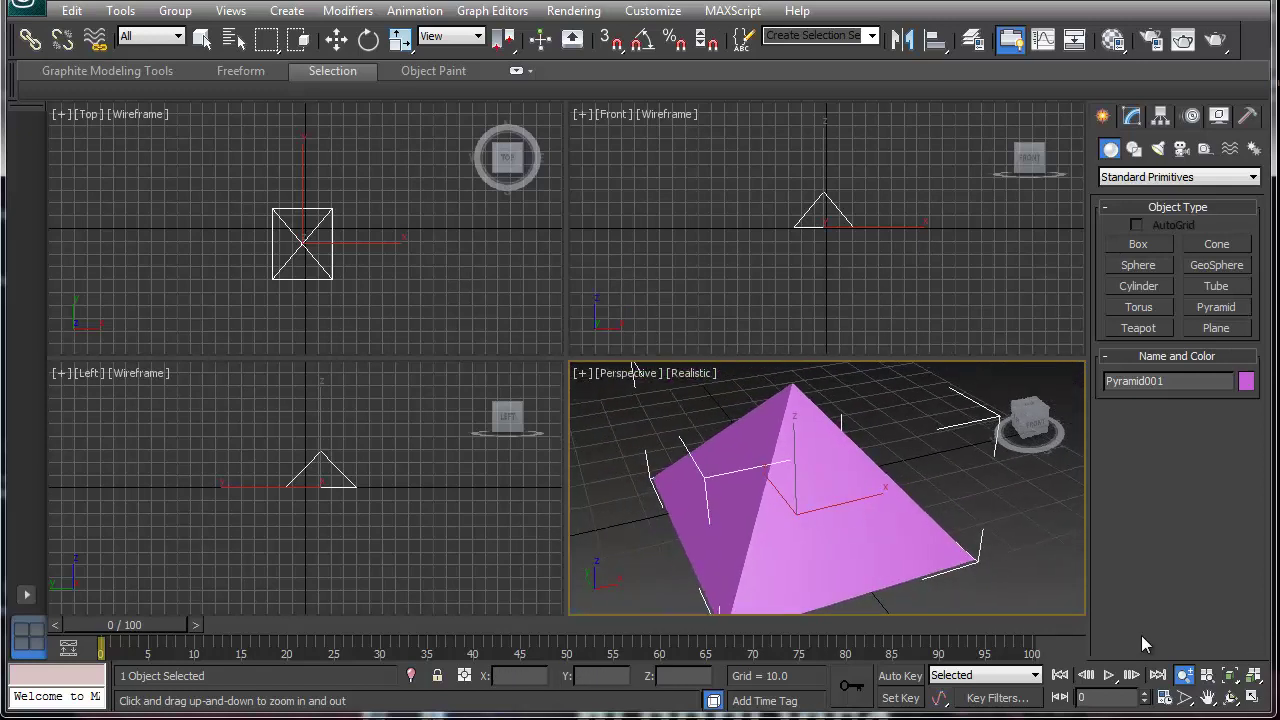
Fit the pyramid in every view with Zoom All and Zoom Extents, then widen the Perspective field of view
left_click(1207, 676)
mouse_move(843, 523)
left_mouse_down()
mouse_move(820, 511)
mouse_move(823, 523)
mouse_move(837, 527)
mouse_move(820, 514)
mouse_move(820, 480)
mouse_move(833, 536)
mouse_move(840, 491)
mouse_move(837, 546)
left_mouse_up()
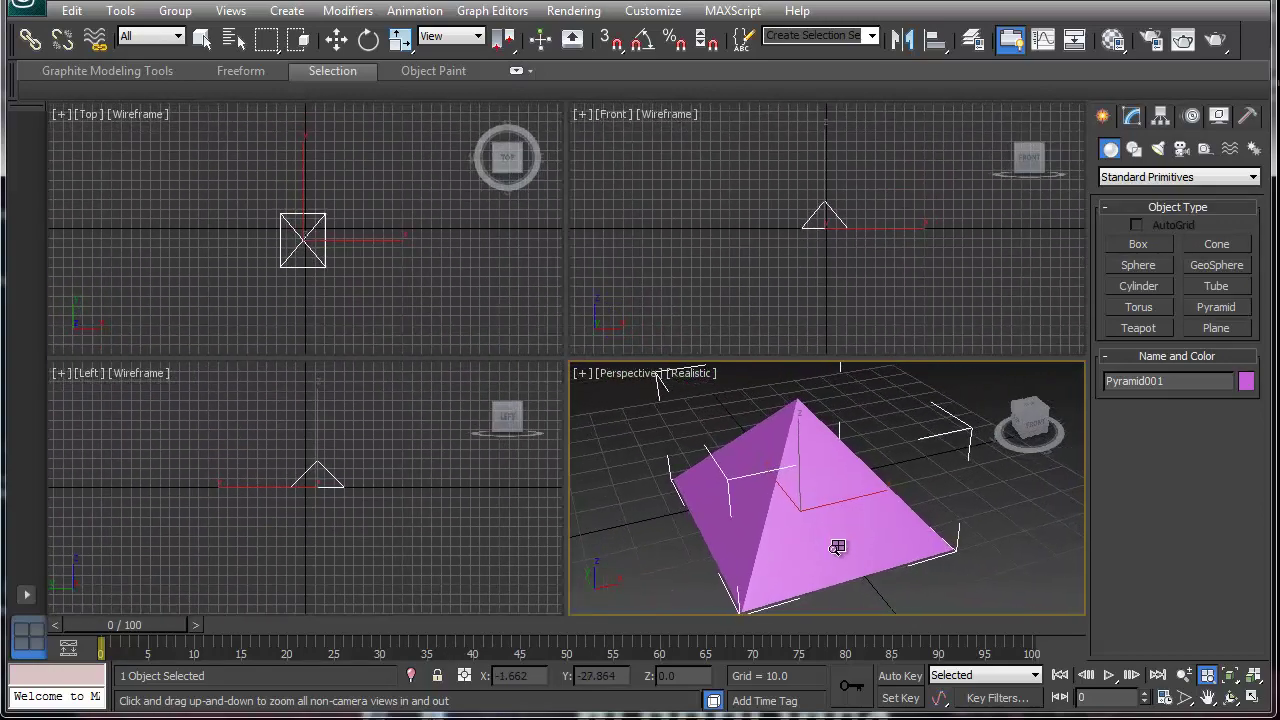
left_click(1234, 683)
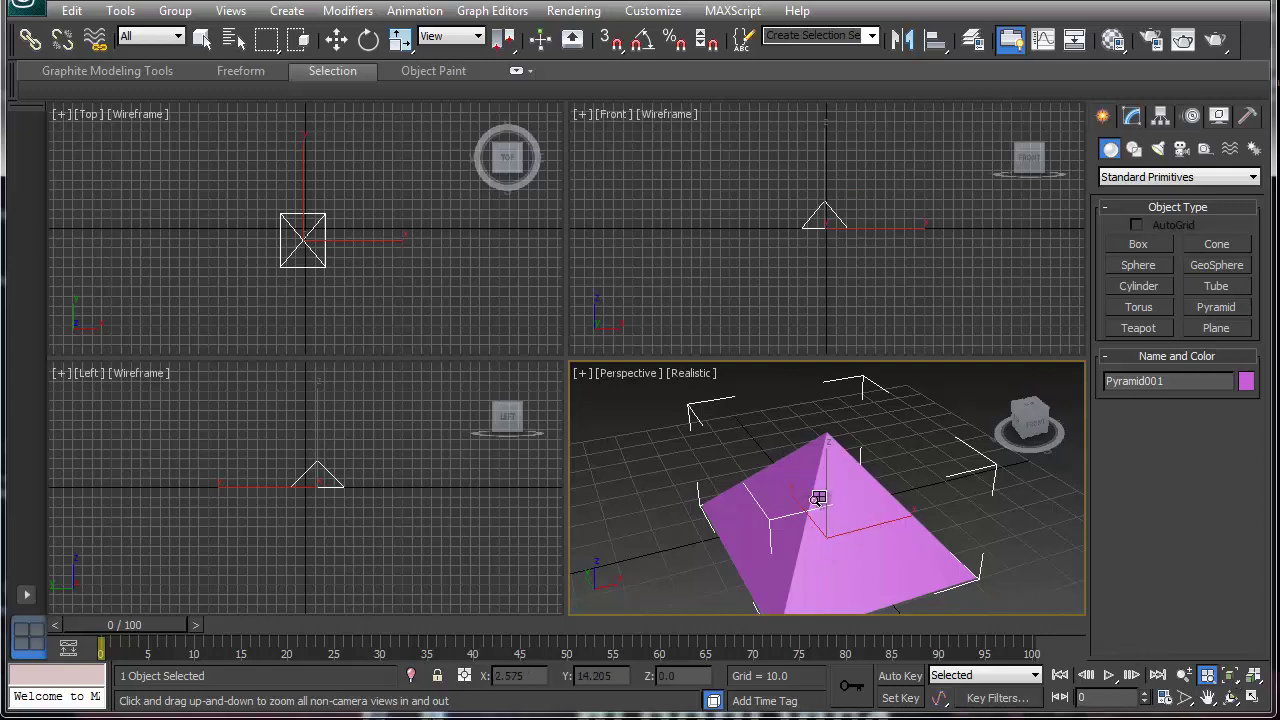
left_click(1254, 680)
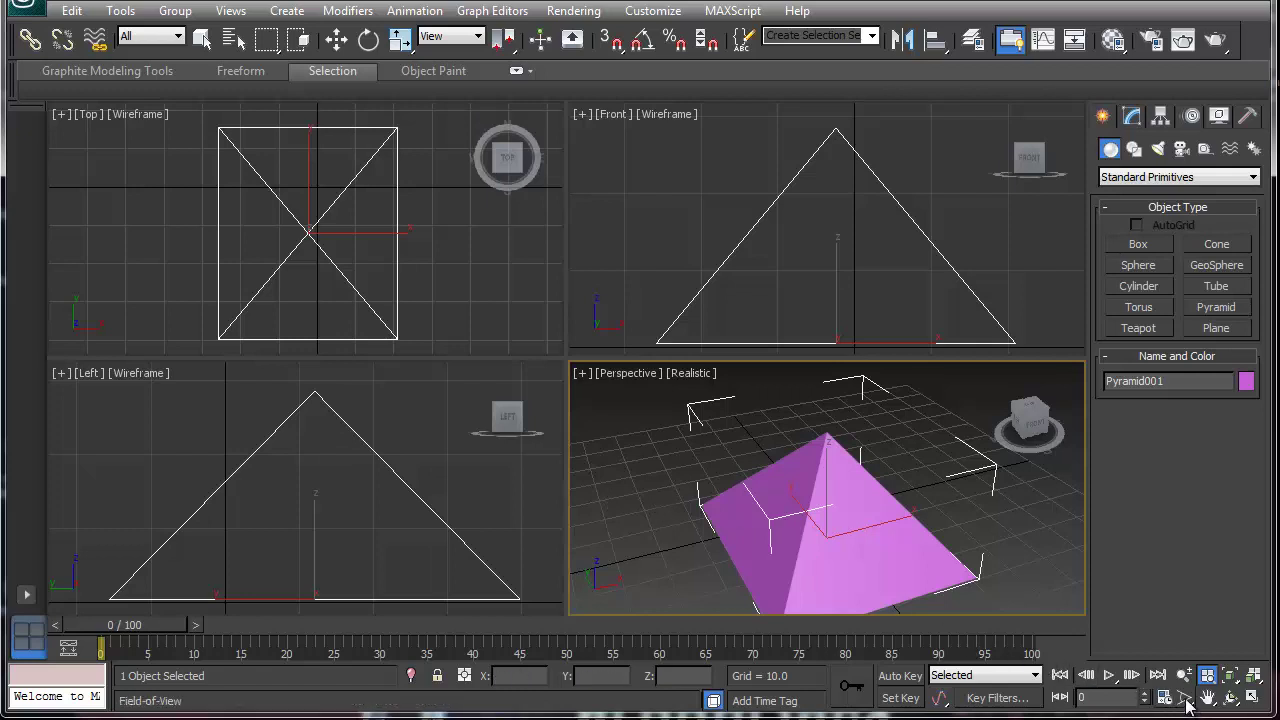
left_click(1208, 697)
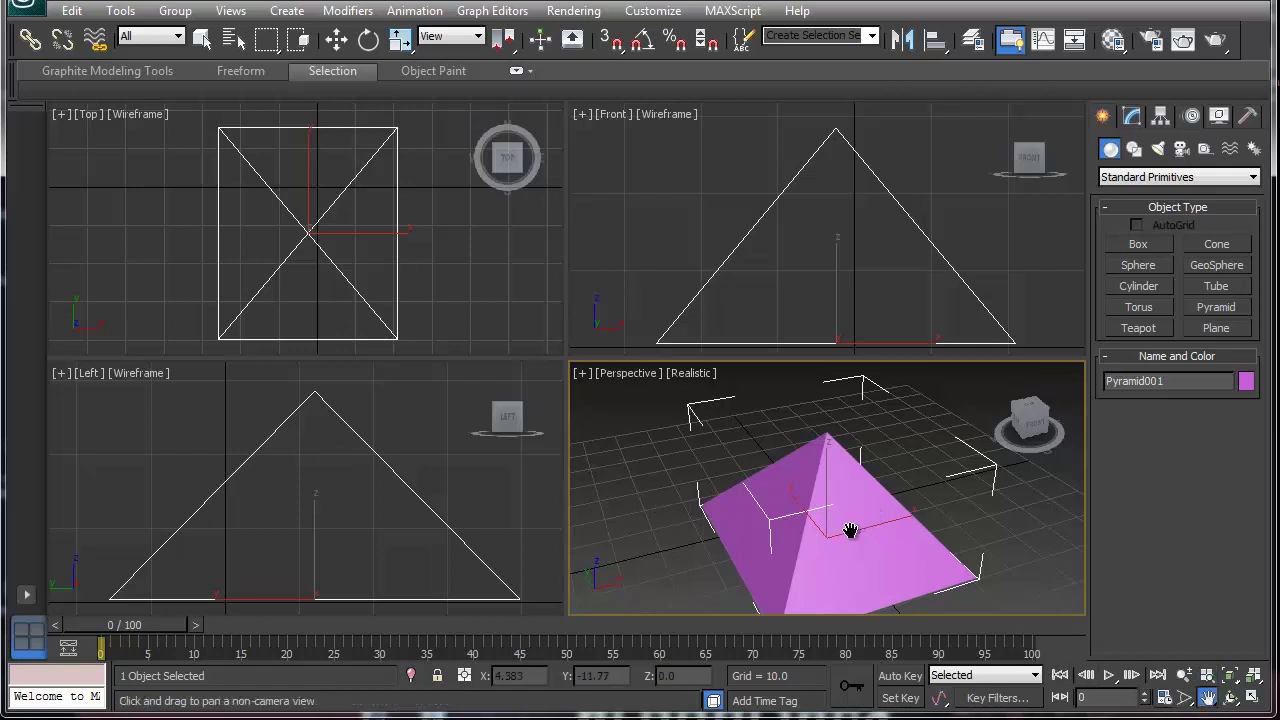
left_click(1184, 697)
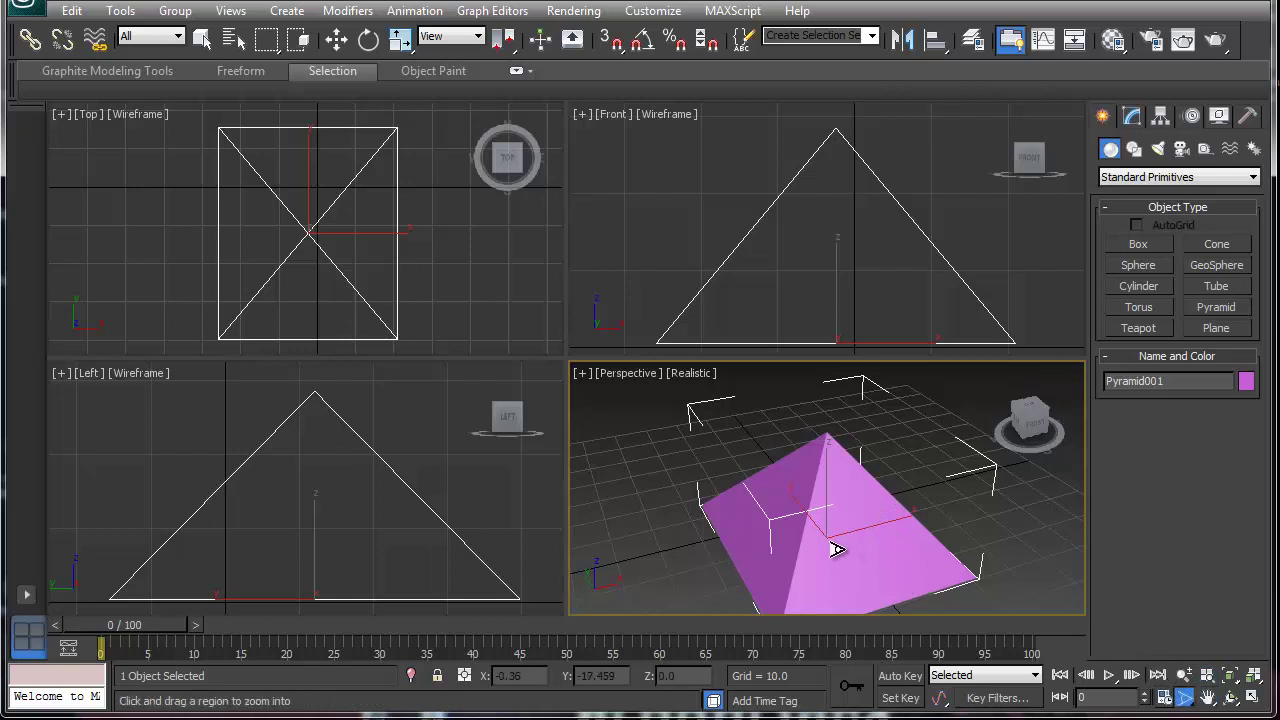
scroll(837, 549, "up", 2)
scroll(843, 562, "down", 3)
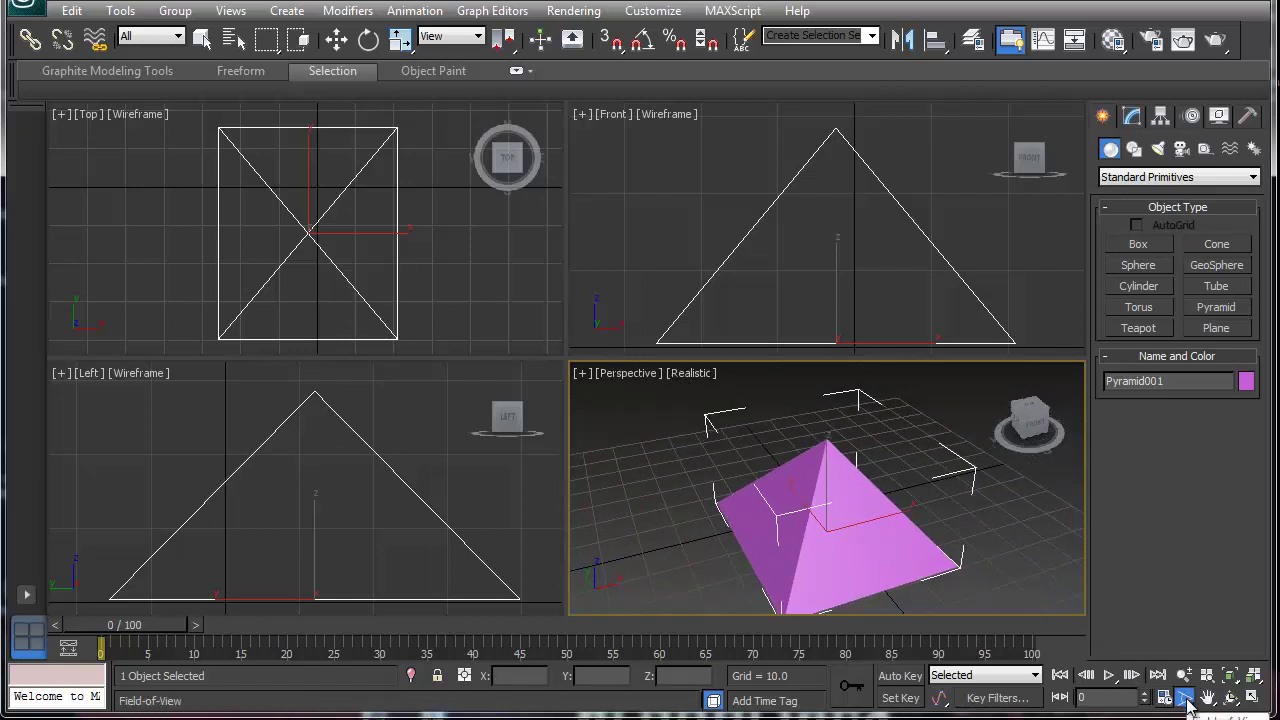
left_click_drag(829, 571, 855, 587)
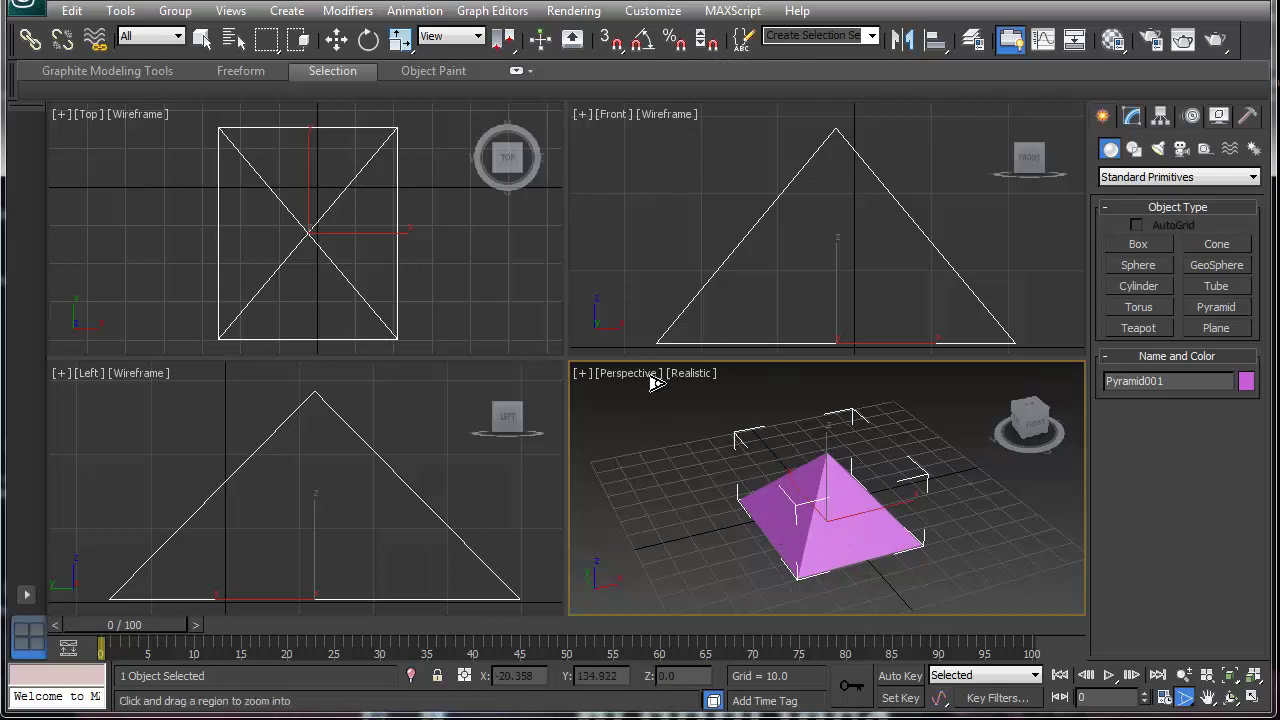
Open the Perspective Viewport Configuration, select the Field of View value, and confirm with OK
left_click(688, 377)
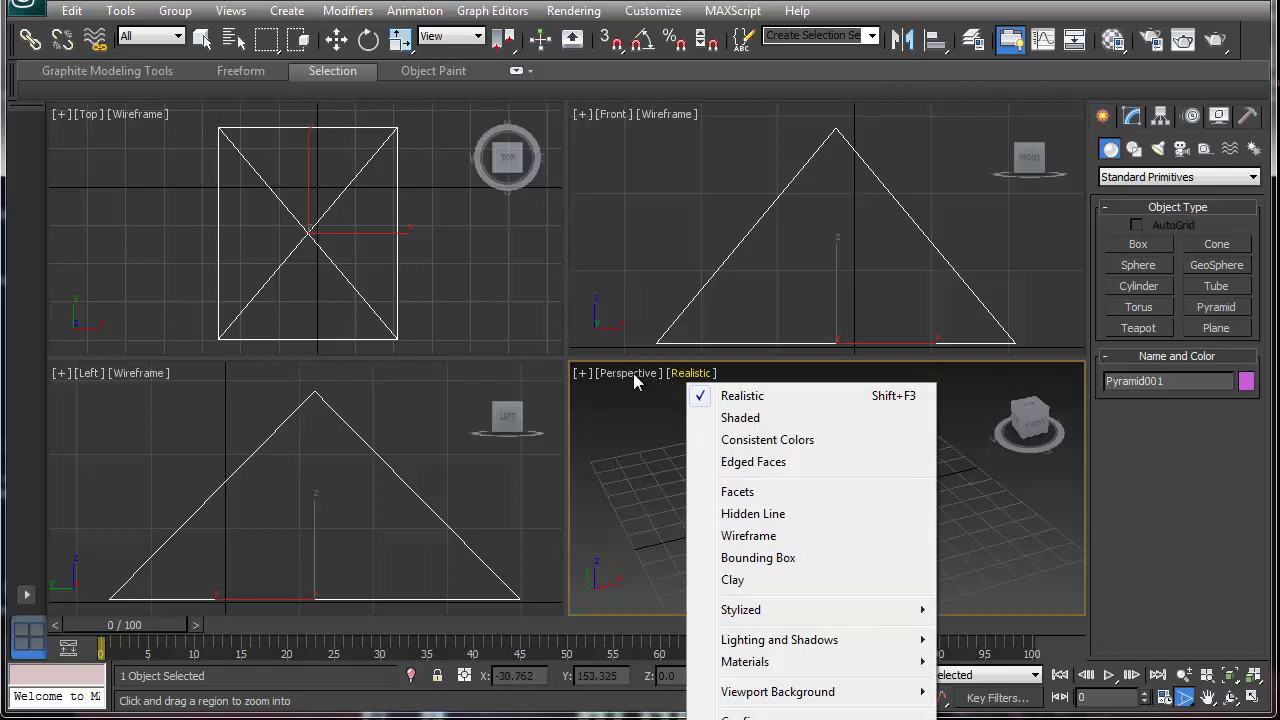
left_click(748, 716)
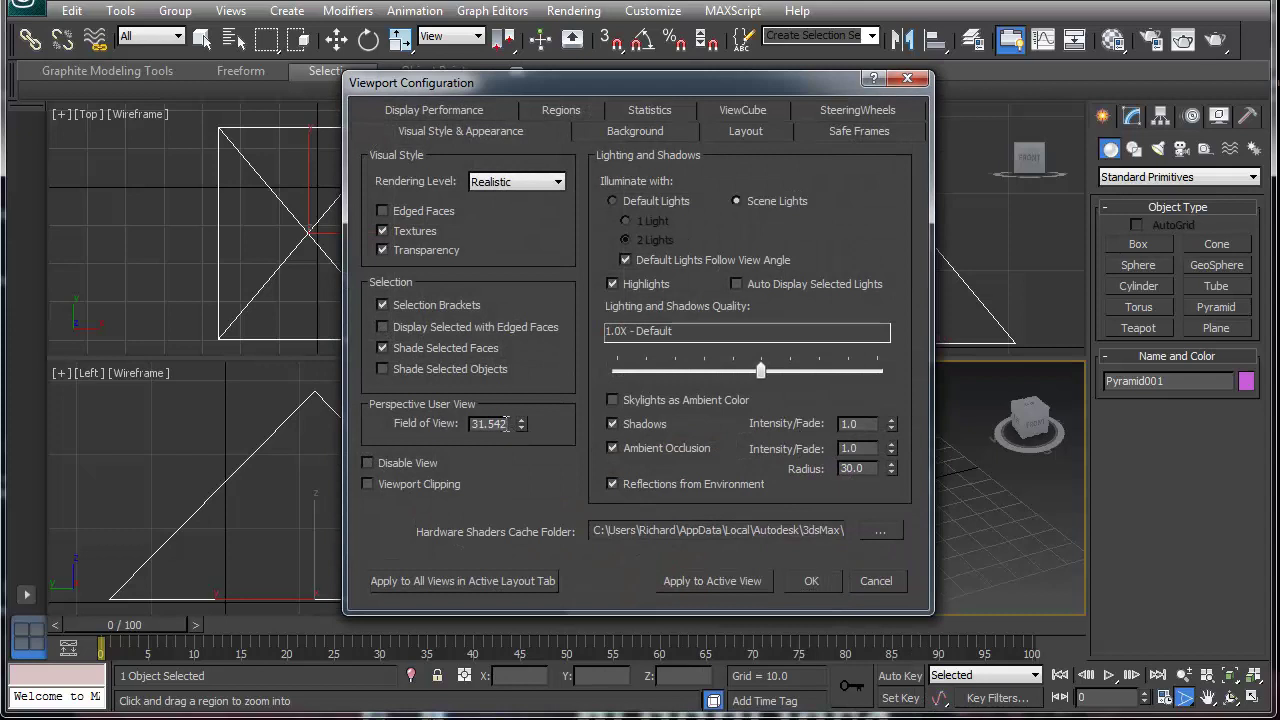
left_click_drag(502, 423, 458, 423)
left_click(811, 581)
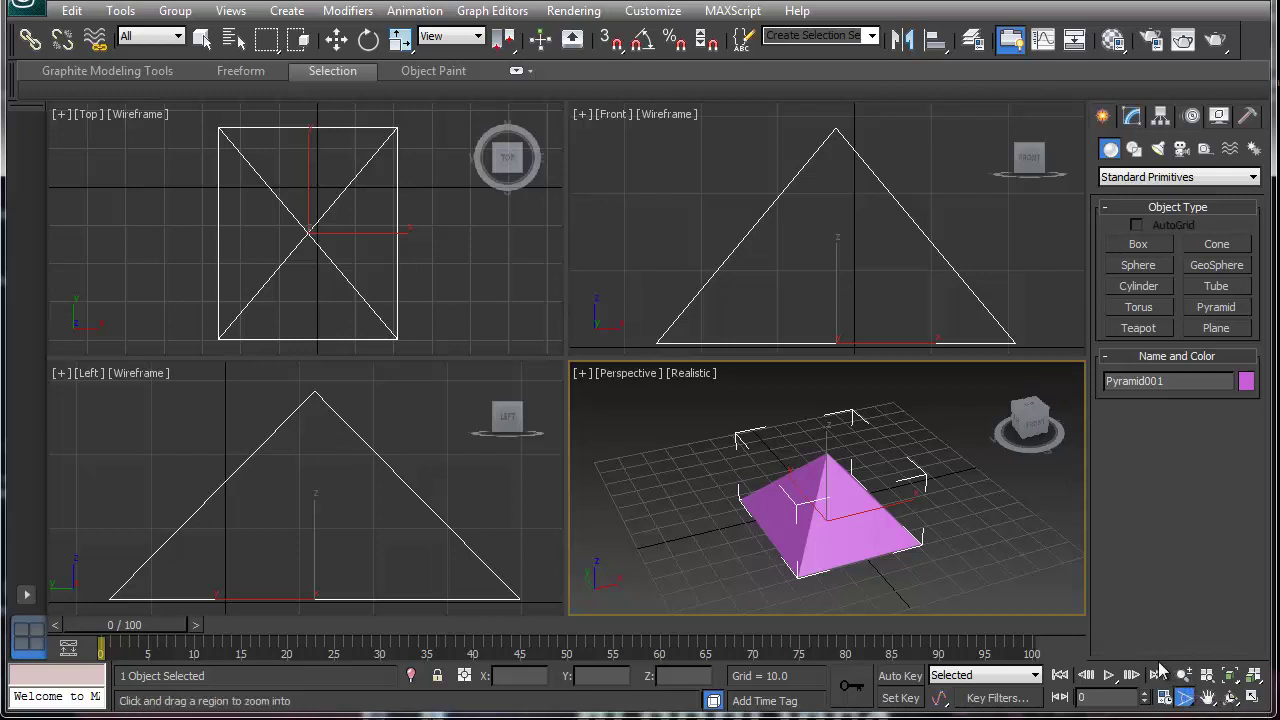
Pan the Perspective view and orbit around the pyramid using a different Orbit mode
left_click(1208, 698)
left_click_drag(805, 528, 802, 474)
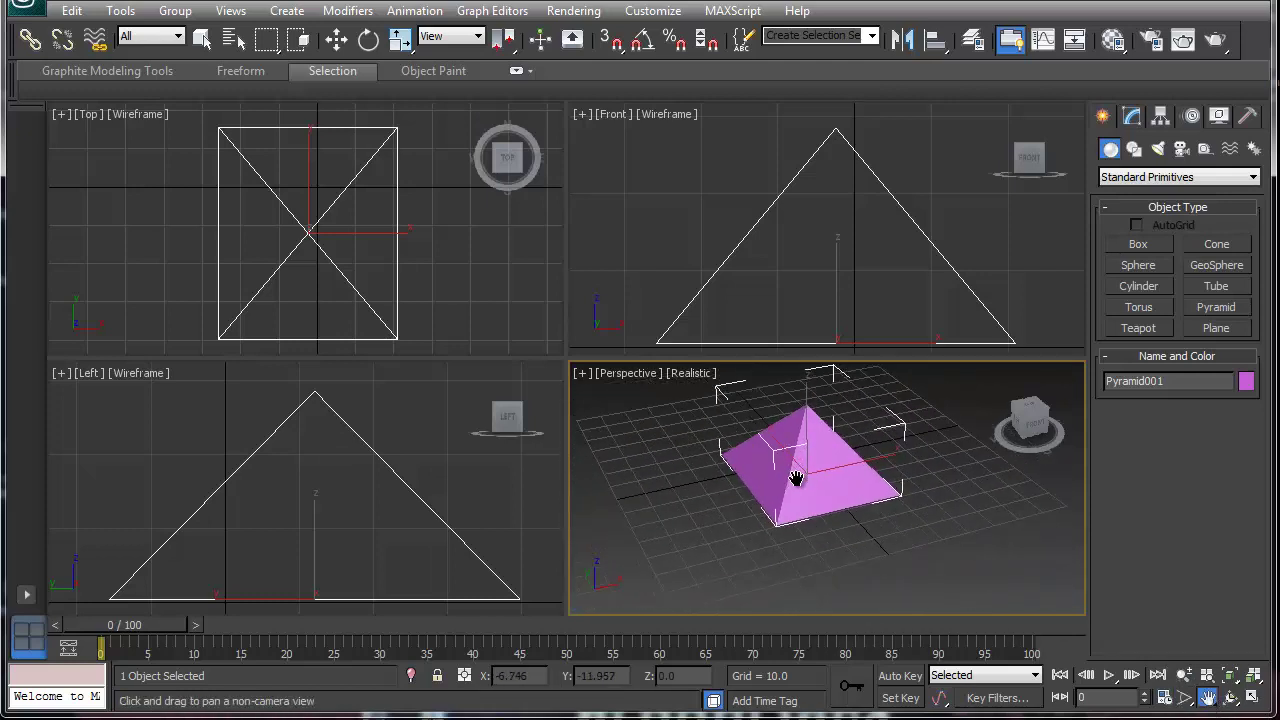
left_click(1231, 700)
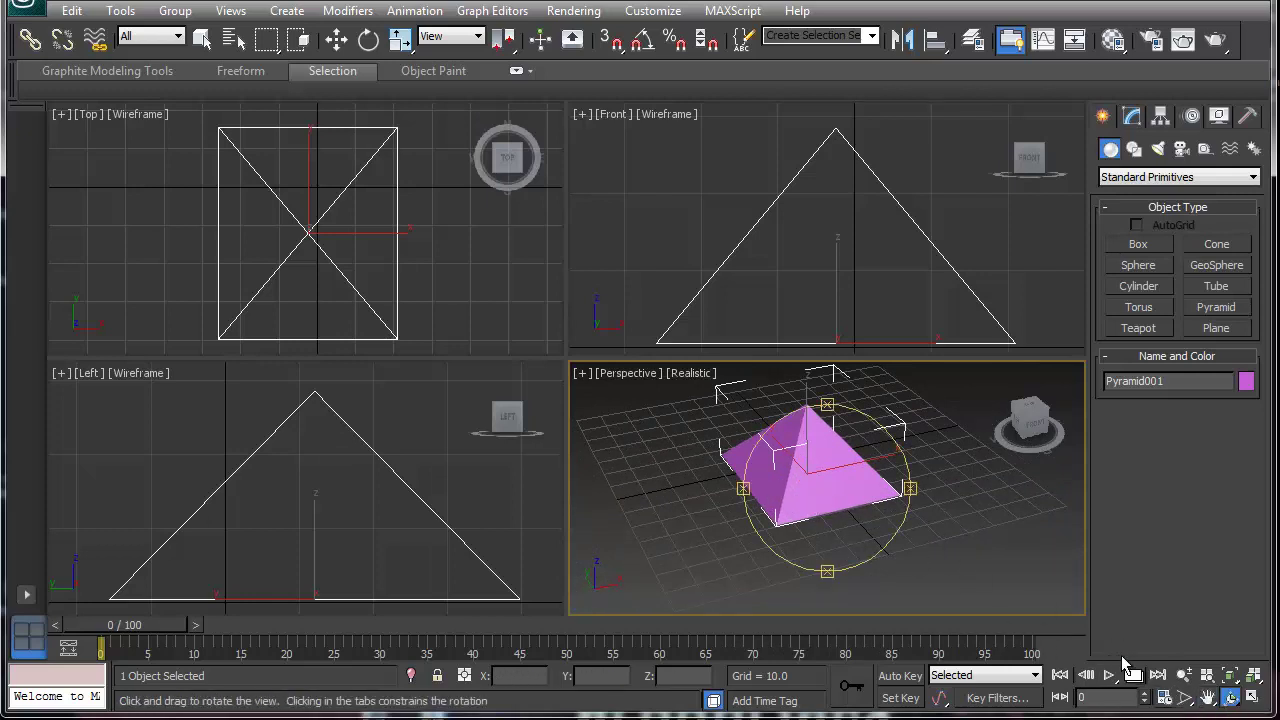
left_click(1231, 700)
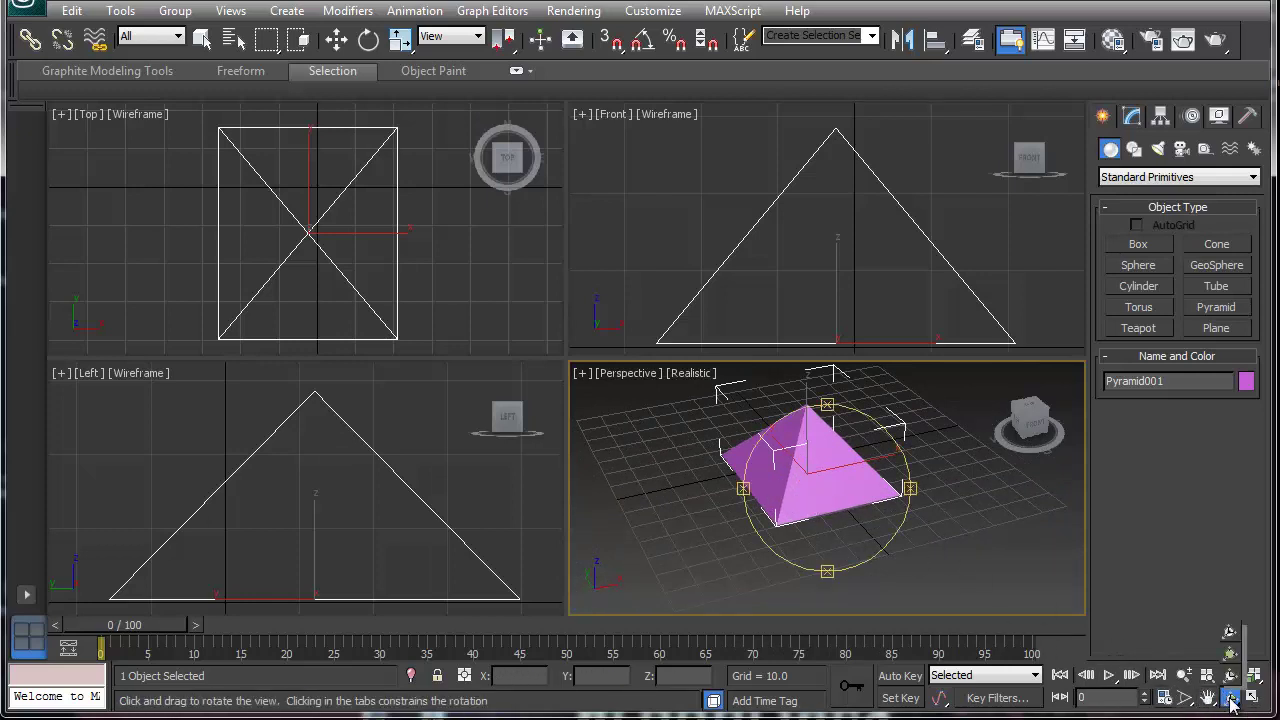
left_click_drag(1231, 703, 1230, 677)
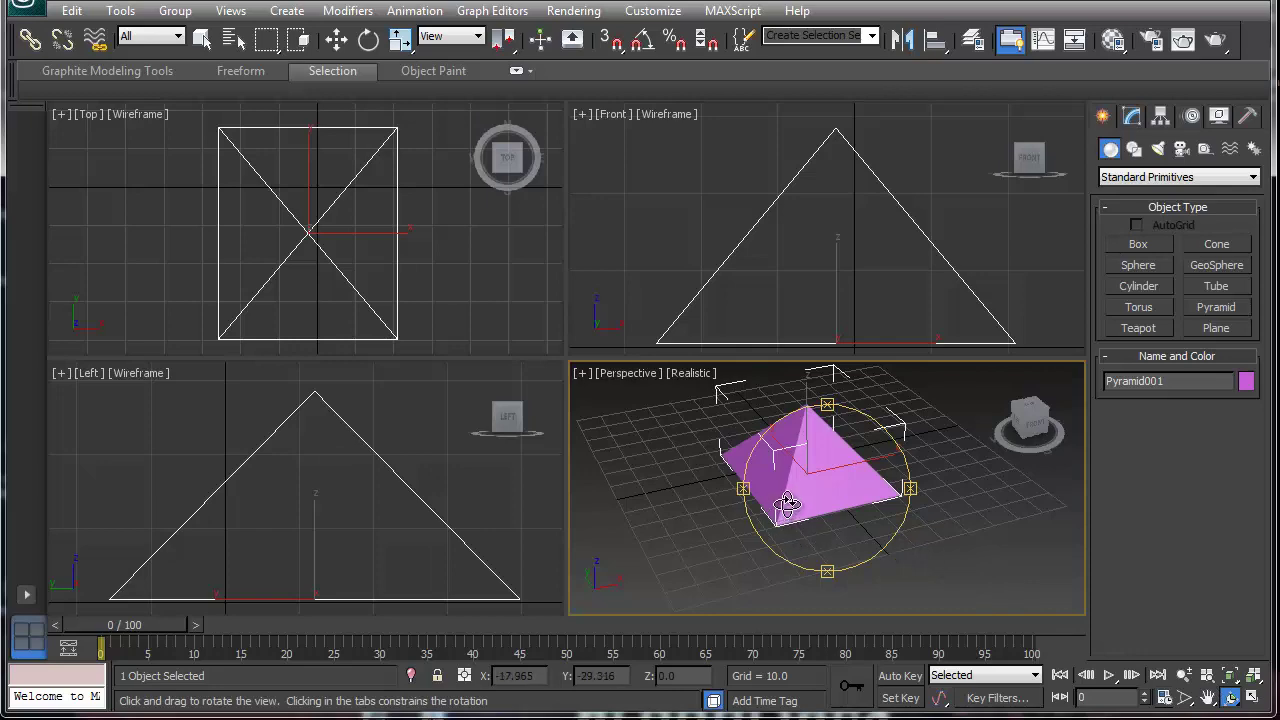
left_click_drag(790, 516, 704, 489)
right_click(945, 525)
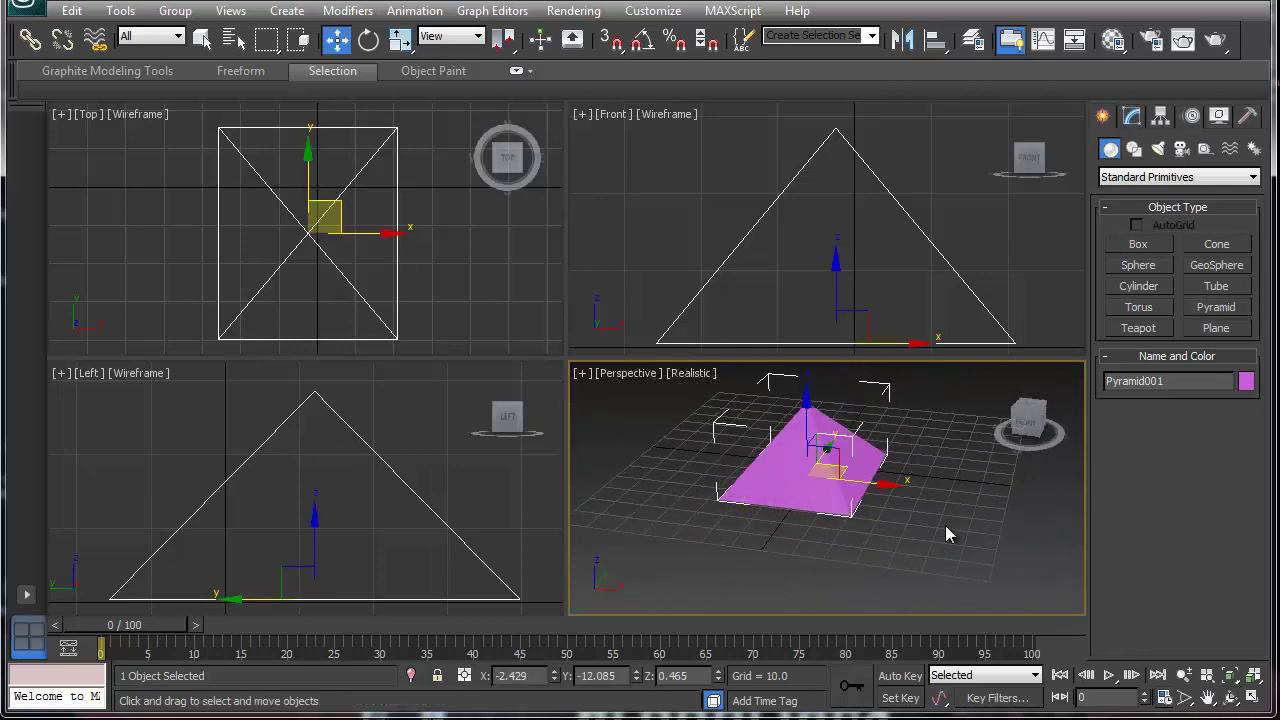
Deselect the pyramid and orbit the view down to a lower angle
left_click(934, 527)
left_click(1229, 697)
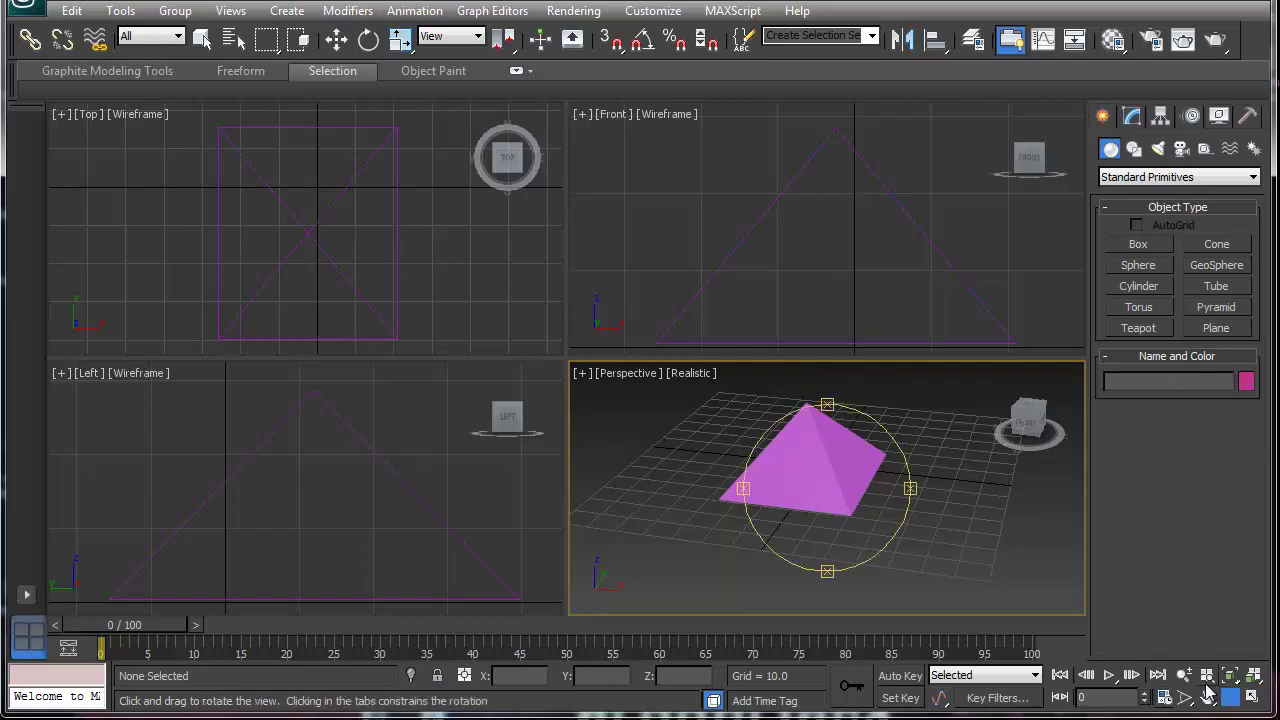
left_click_drag(803, 514, 937, 512)
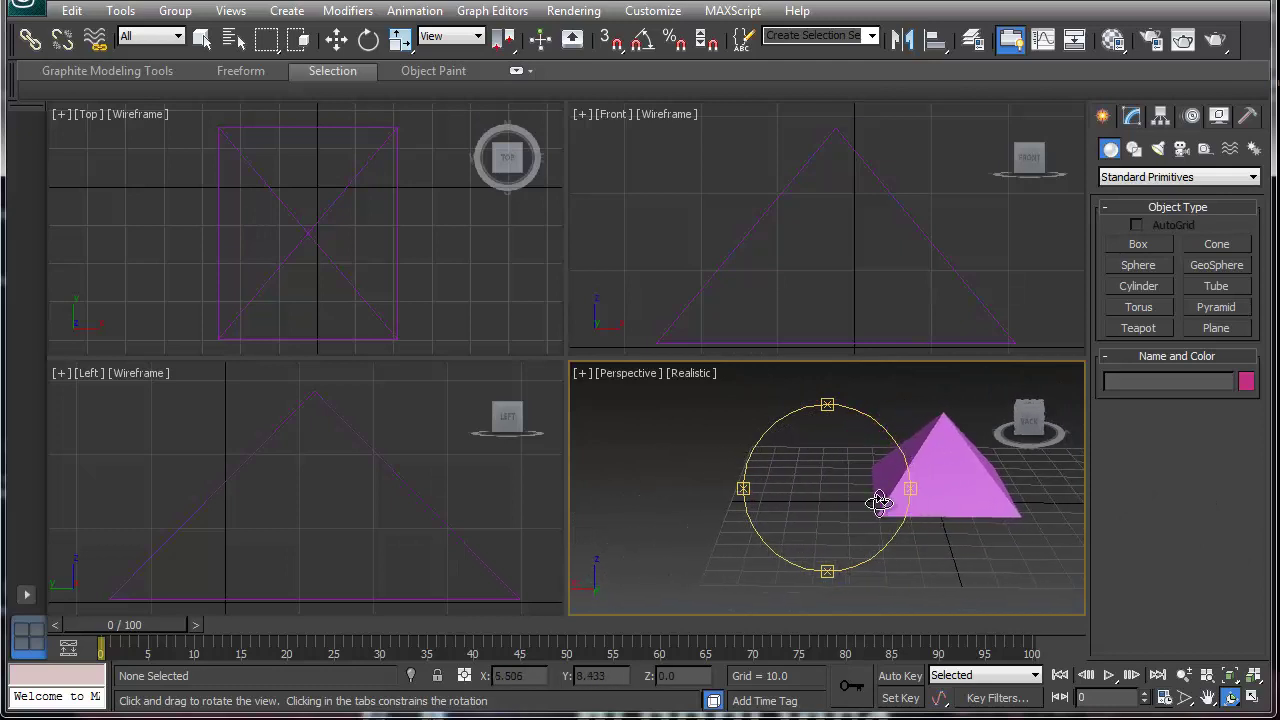
left_click_drag(790, 482, 850, 520)
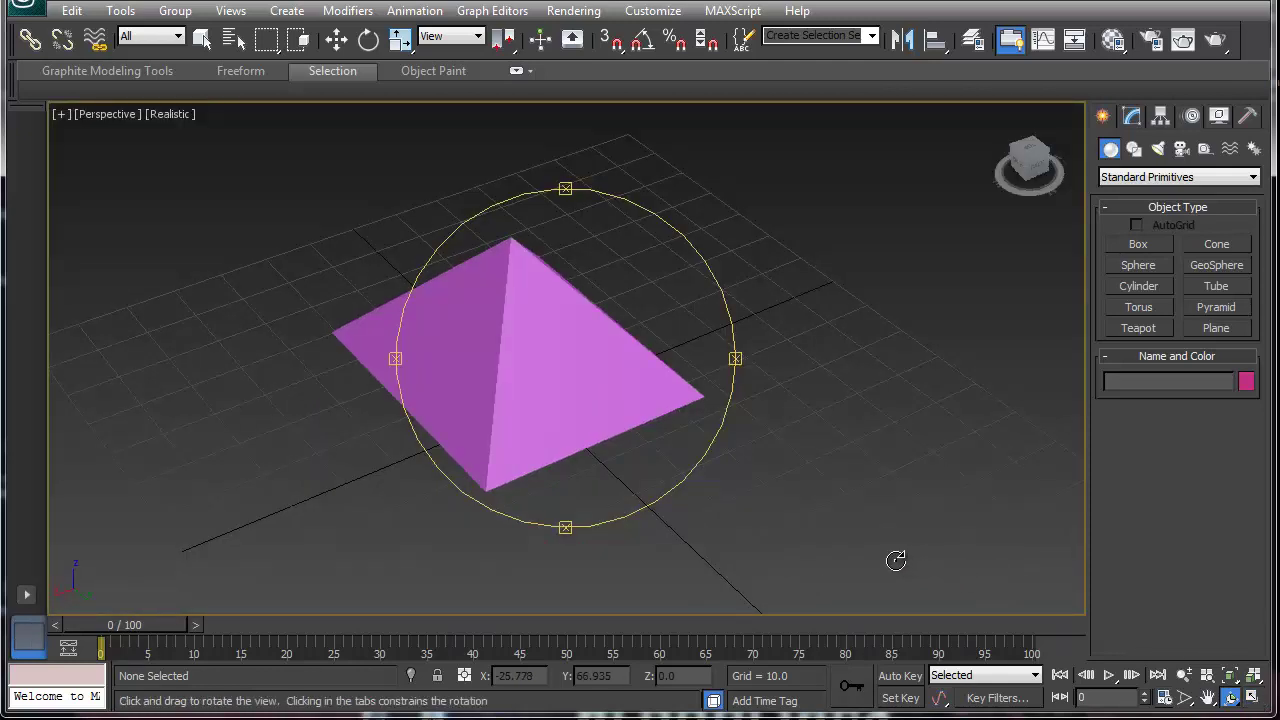
Restore the four-viewport layout of Top, Front, Left and Perspective with Alt+W
key("alt+w")
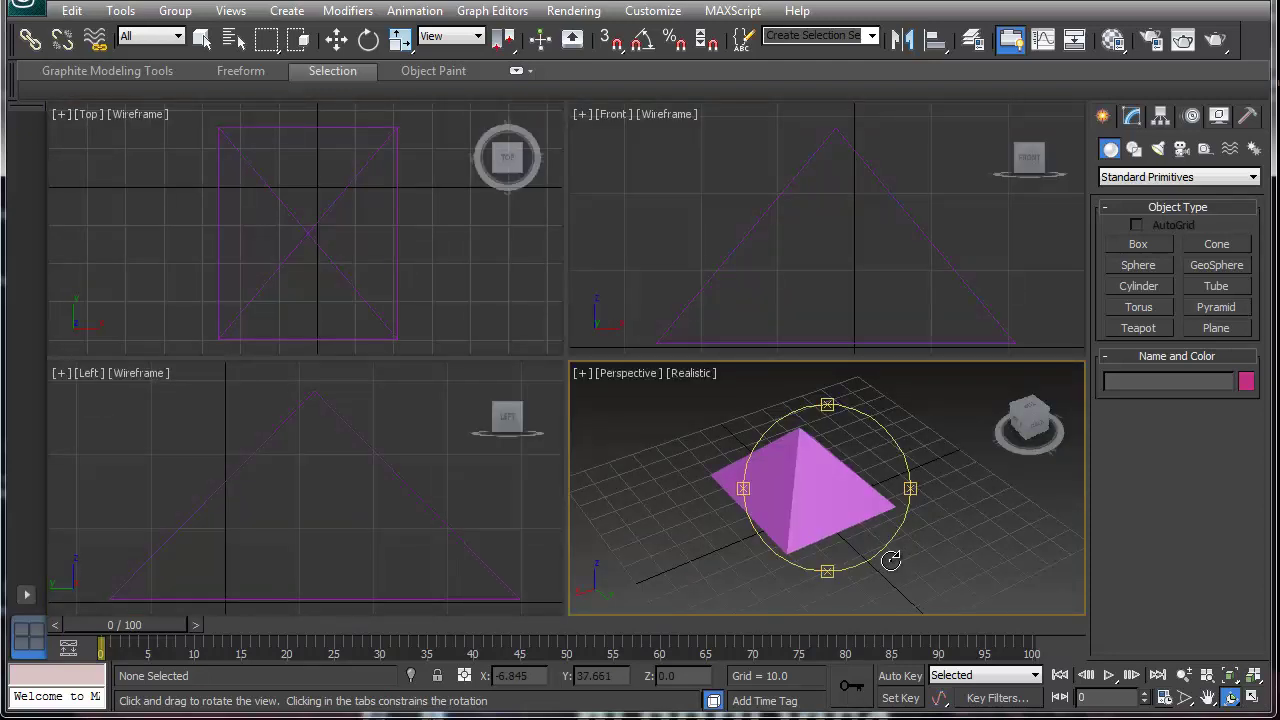
Select the pyramid, zoom in and orbit the Perspective view, then deselect it and pan right
right_click(806, 523)
key("w")
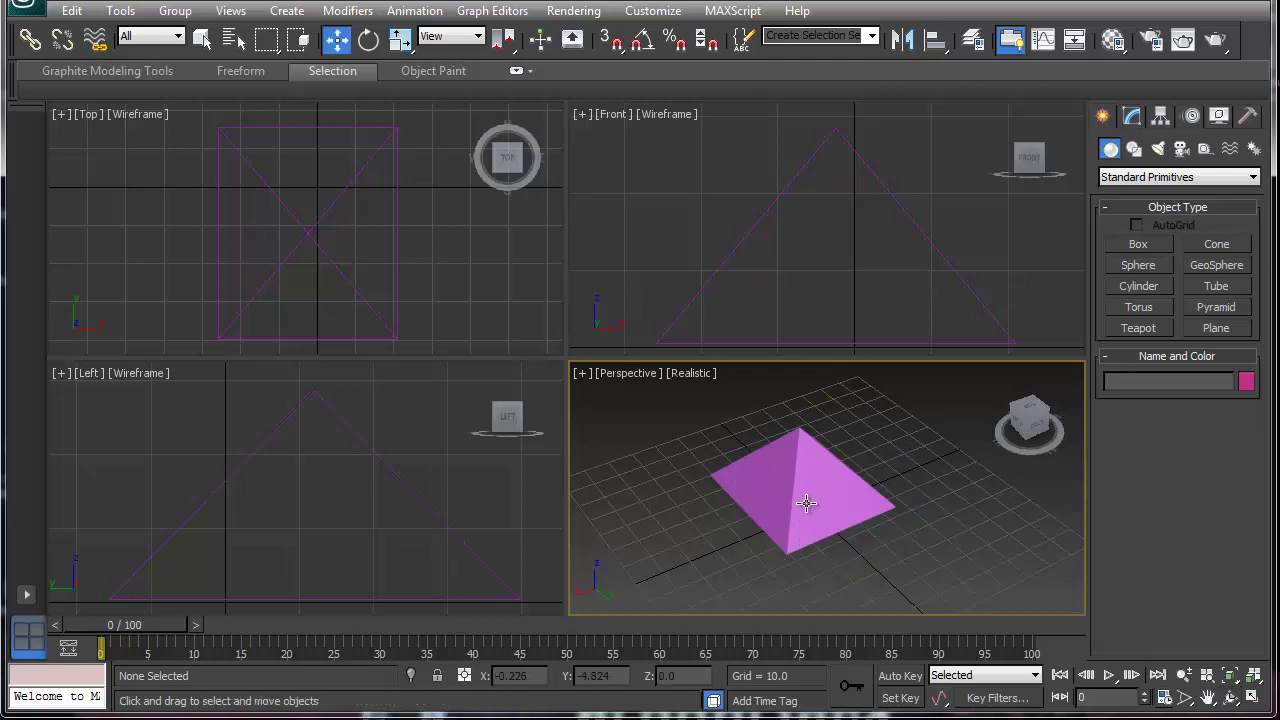
left_click(807, 504)
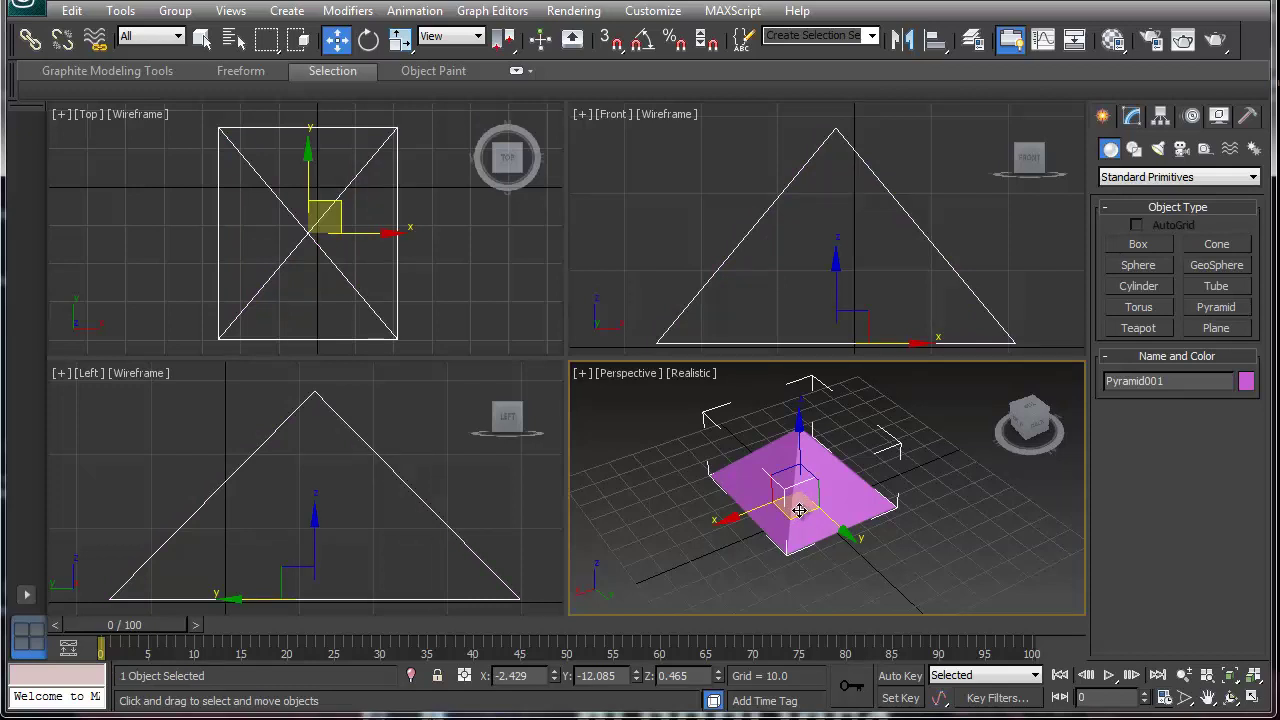
scroll(800, 510, "up", 5)
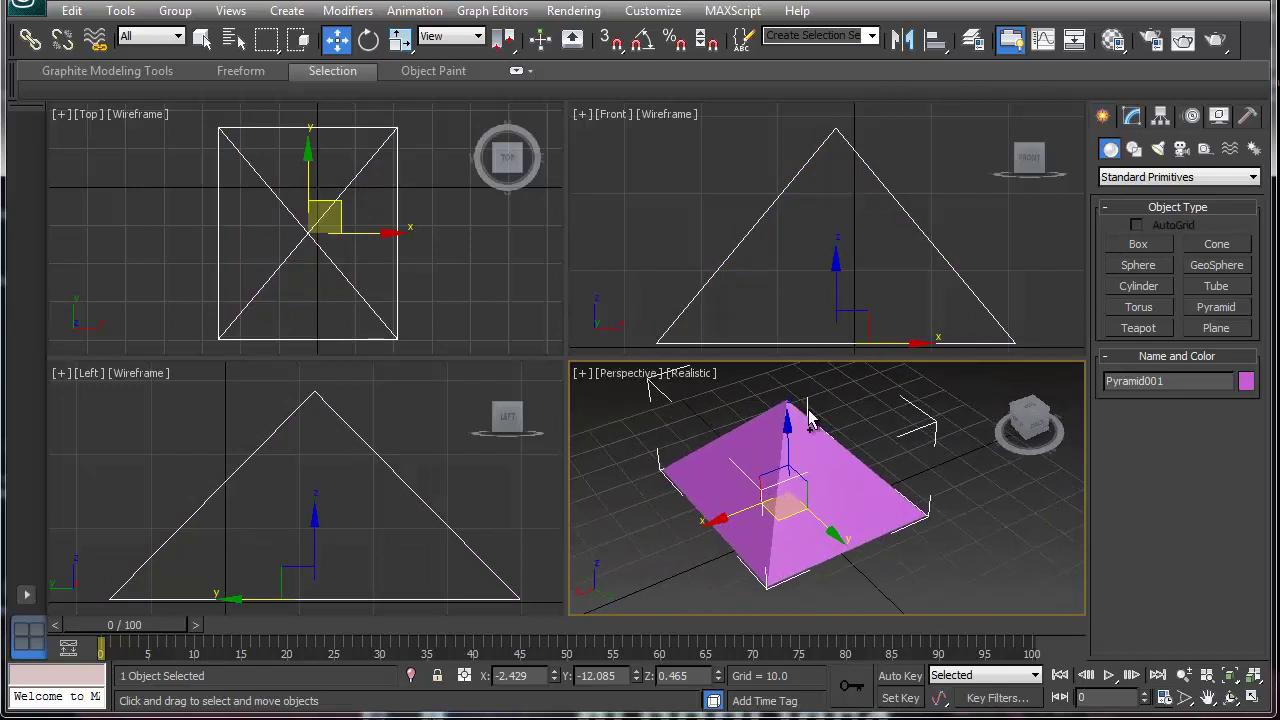
mouse_move(770, 510)
middle_mouse_down("alt")
mouse_move(964, 487)
mouse_move(731, 506)
mouse_move(800, 500)
mouse_move(746, 511)
mouse_move(790, 505)
mouse_move(760, 510)
mouse_move(770, 513)
middle_mouse_up("alt")
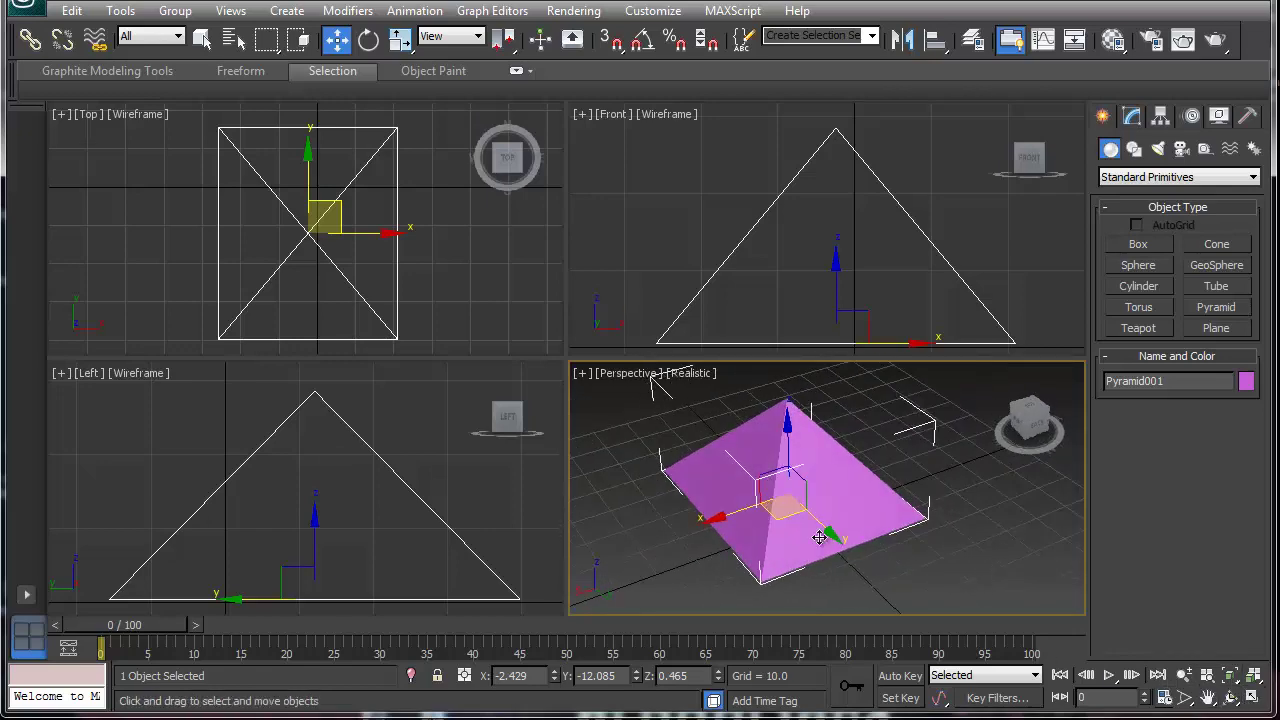
left_click(907, 576)
middle_click_drag(766, 486, 806, 480)
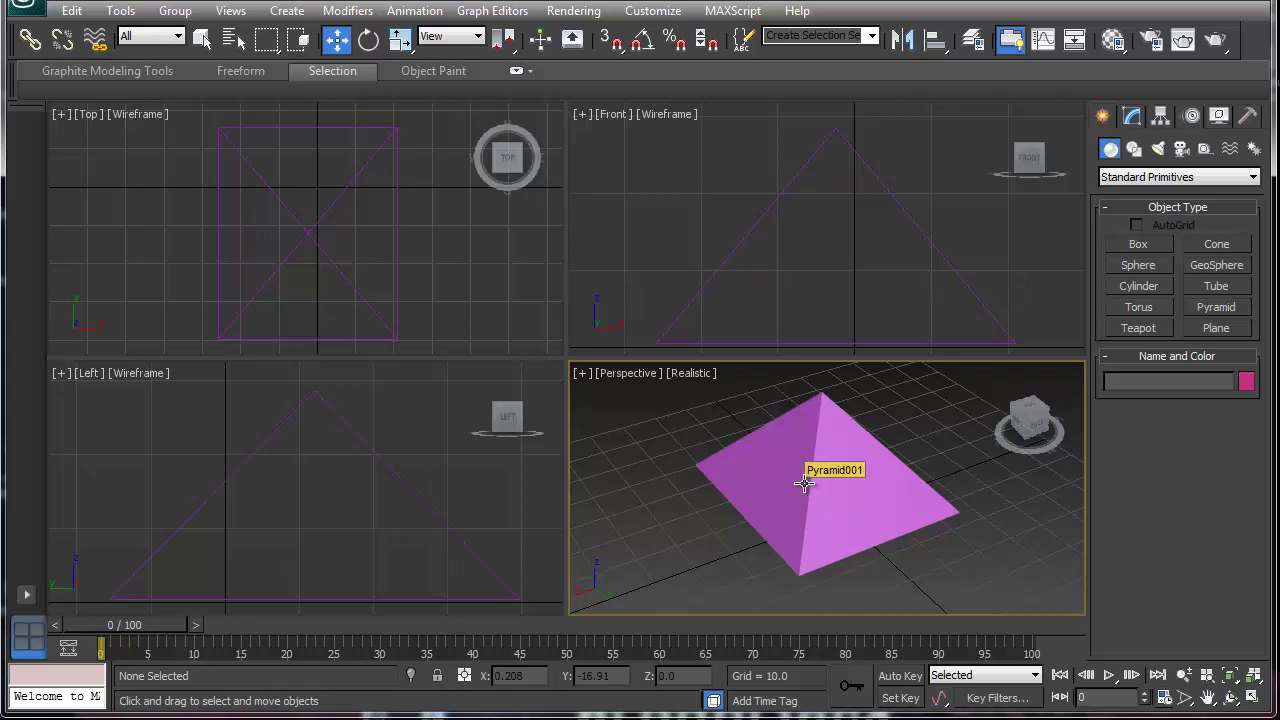
Pan the Perspective, Left, Top and Front views slightly to recentre the pyramid
middle_click_drag(803, 482, 796, 505)
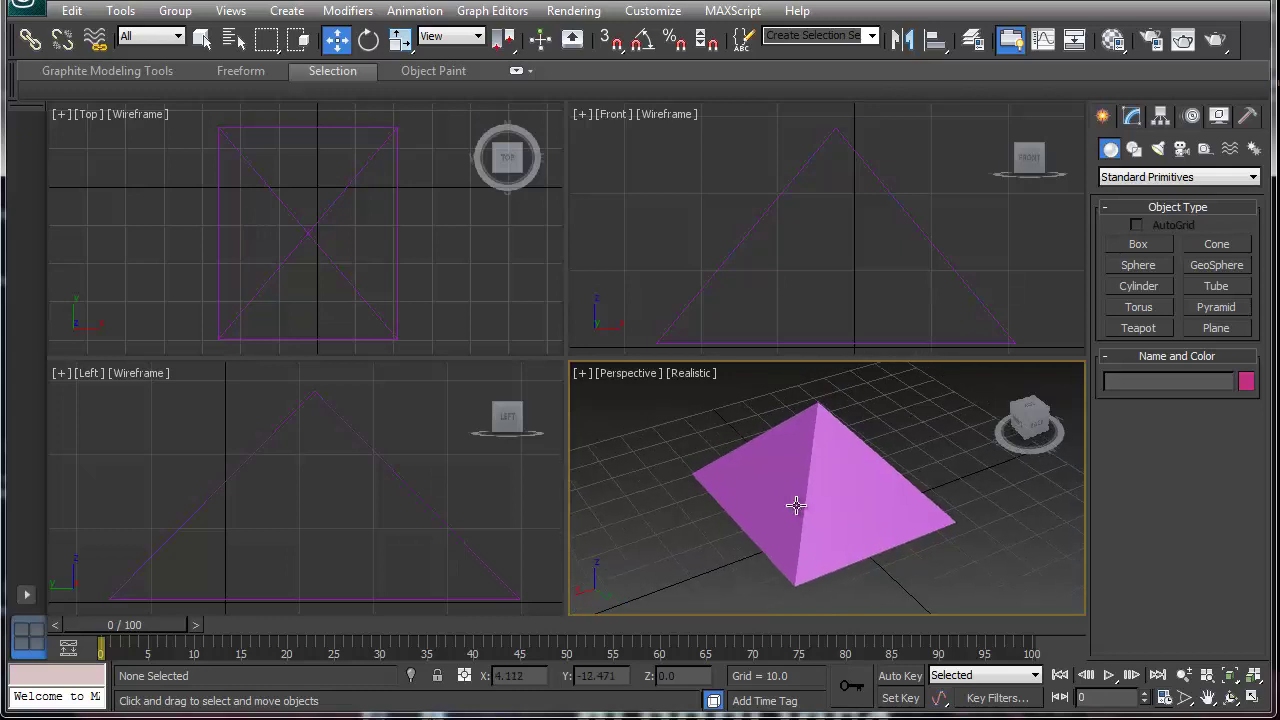
middle_click_drag(417, 545, 396, 521)
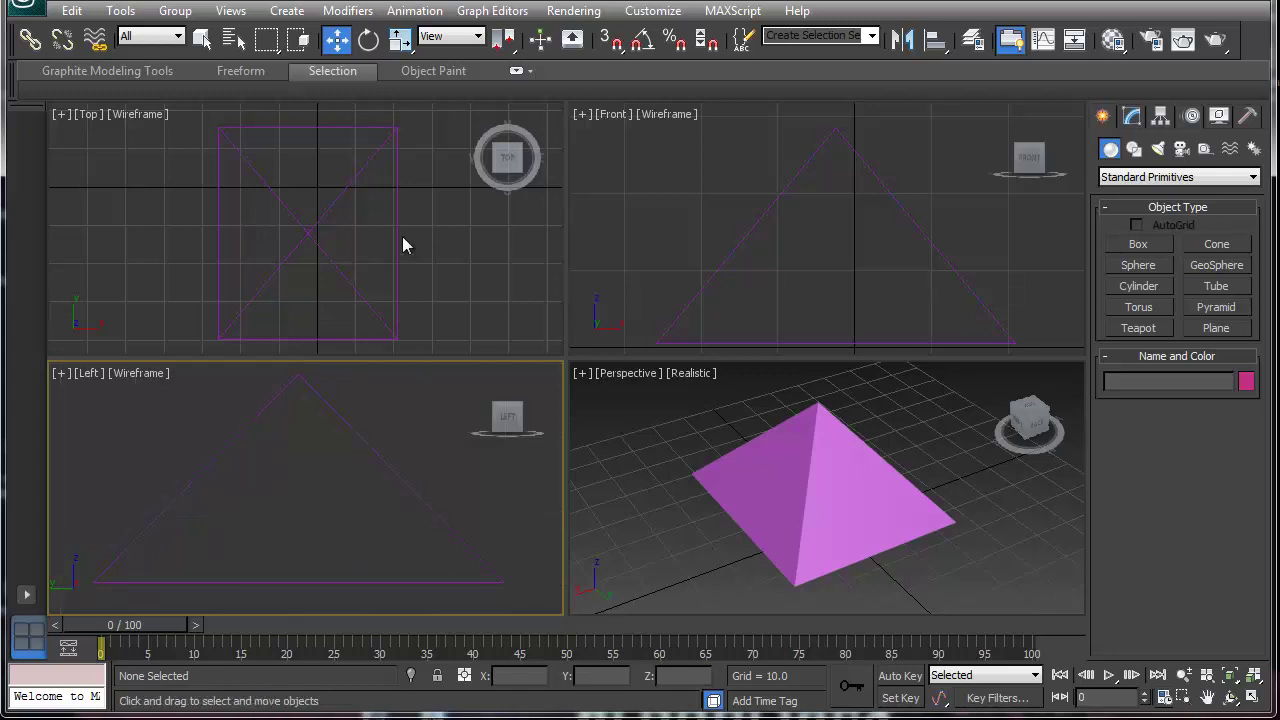
middle_click_drag(402, 236, 398, 259)
middle_click_drag(760, 254, 770, 236)
middle_click_drag(774, 477, 763, 480)
Toggle the Perspective grid off and on with G, then orbit it to a lower angle
key("g")
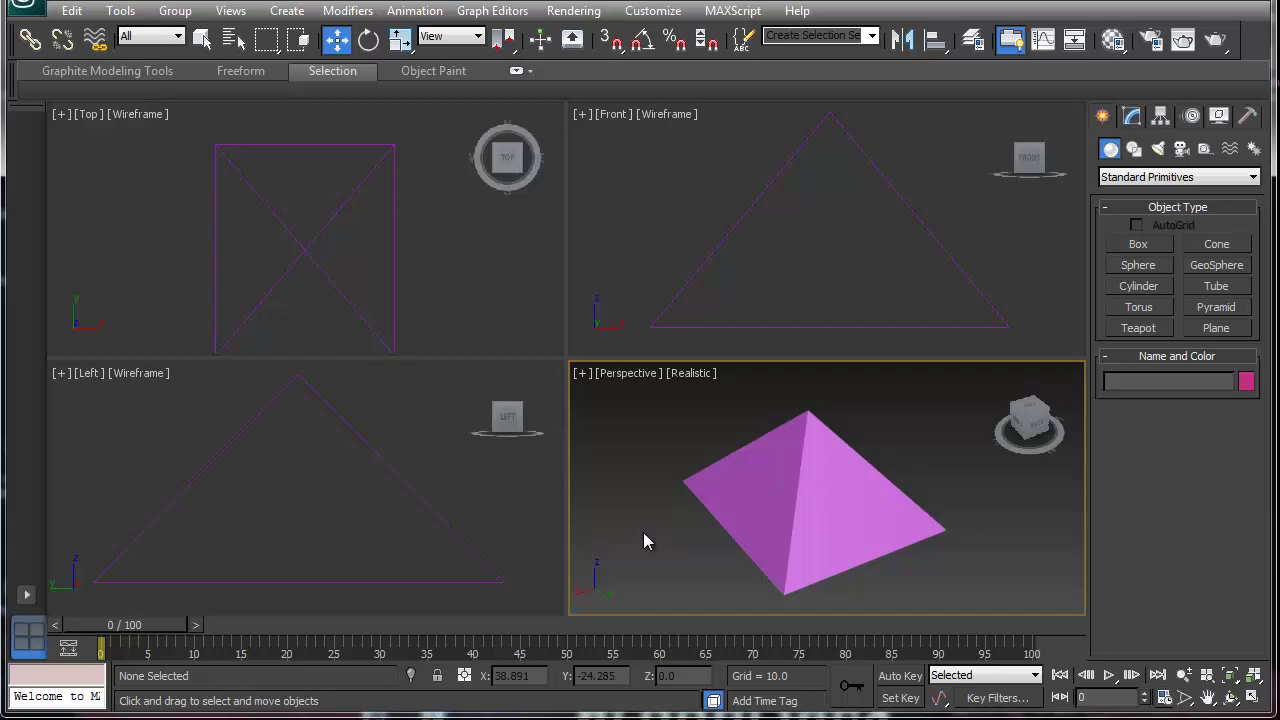
key("g")
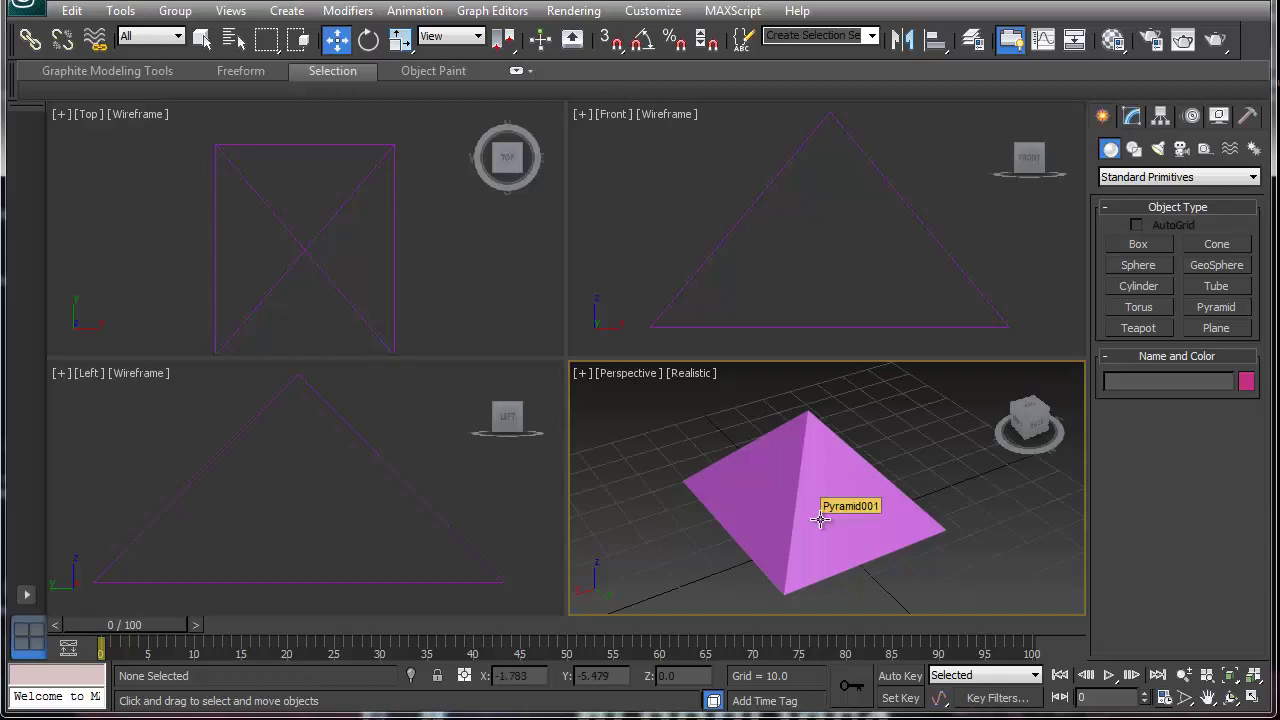
middle_click_drag(815, 535, 689, 554, "alt")
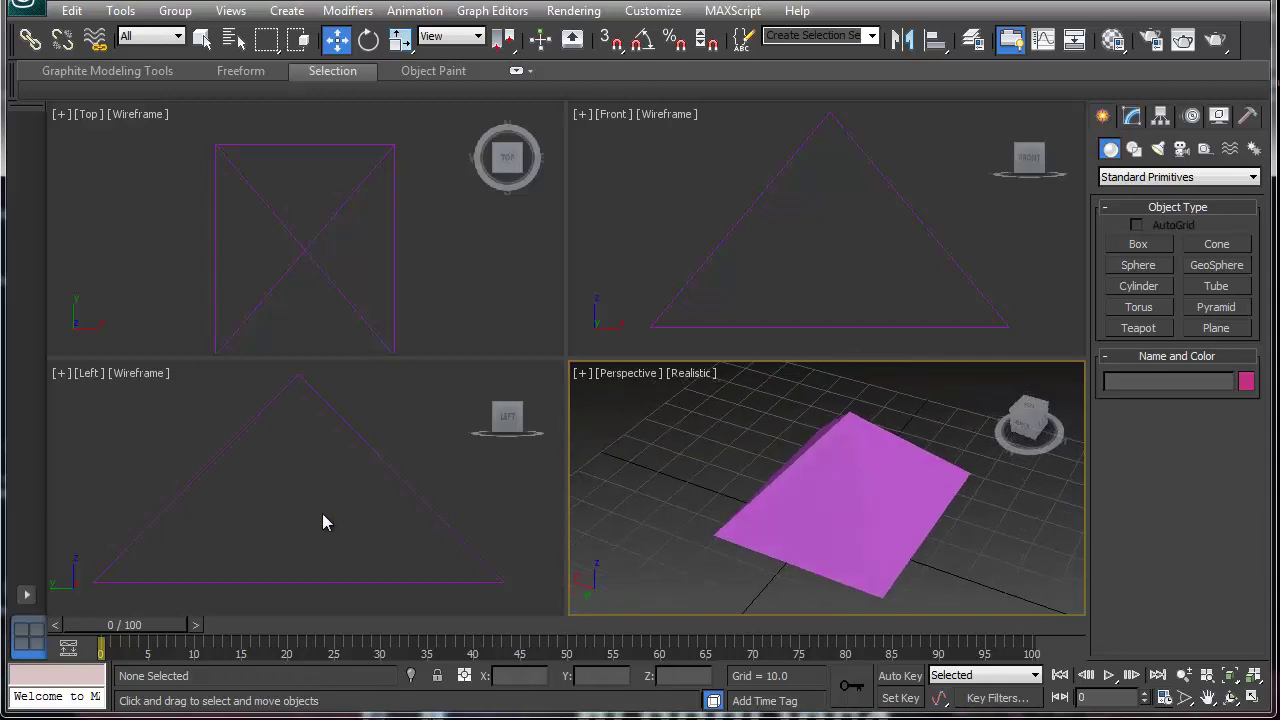
mouse_move(361, 511)
middle_mouse_down()
mouse_move(311, 506)
mouse_move(374, 520)
mouse_move(353, 507)
middle_mouse_up()
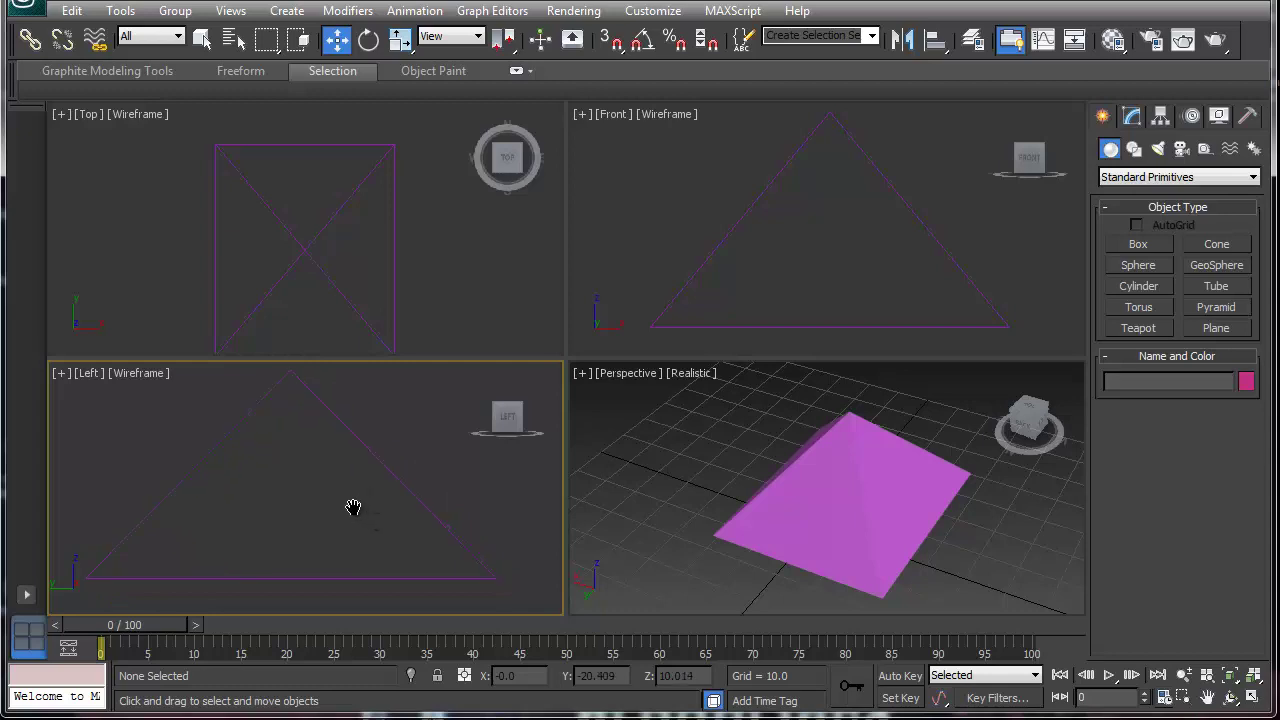